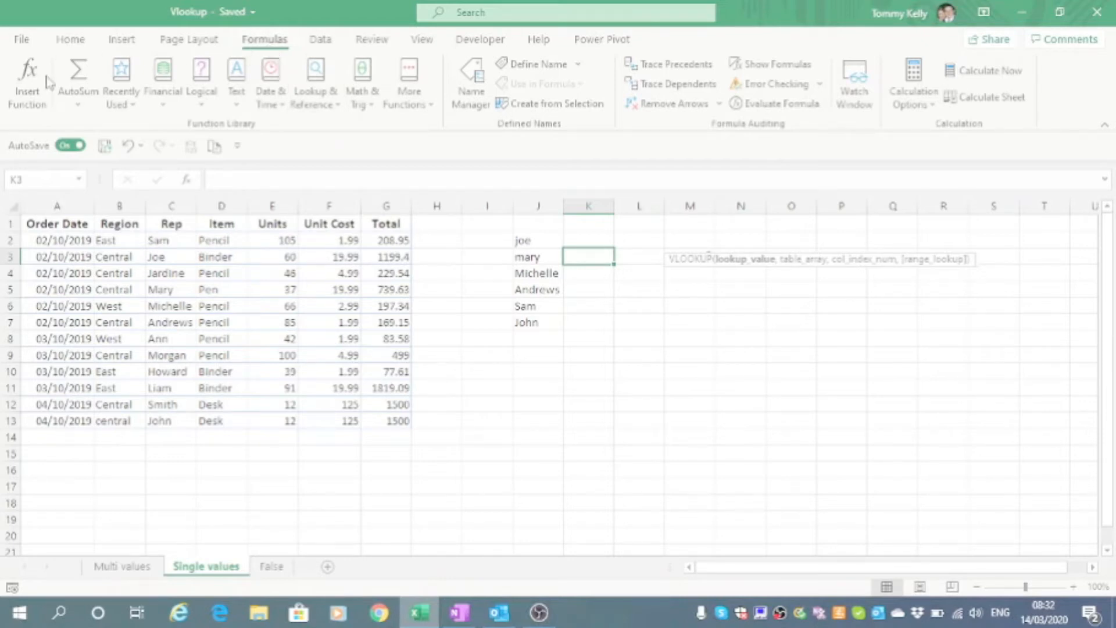
# Step: Find the VLOOKUP function and insert it in K3, moving its arguments dialog clear of the data table
pyautogui.click(19, 83)
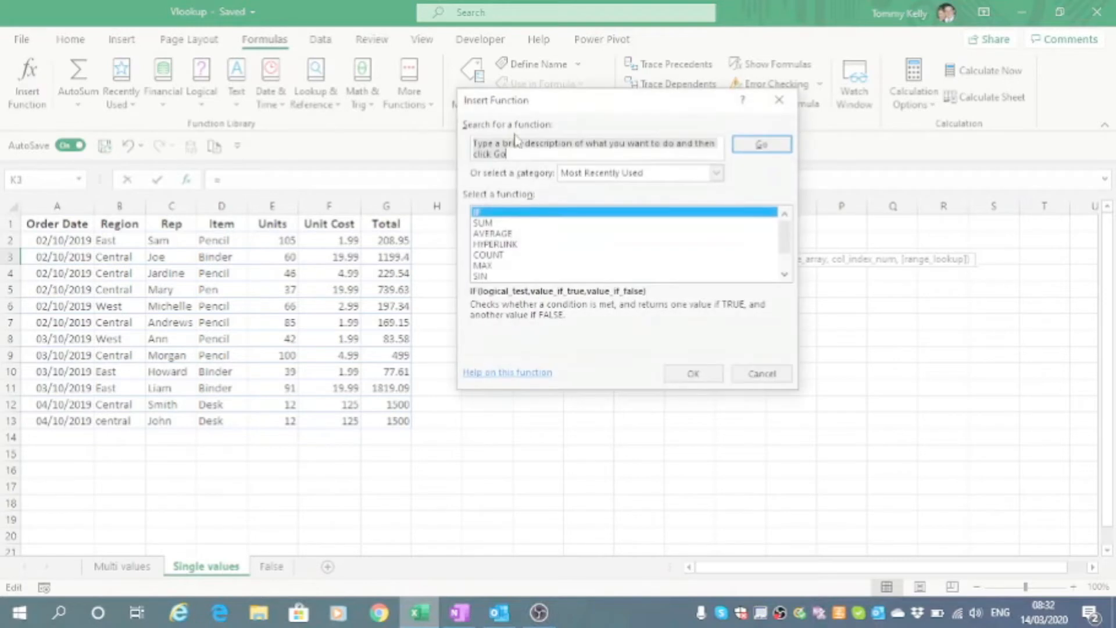
pyautogui.write('vlook')
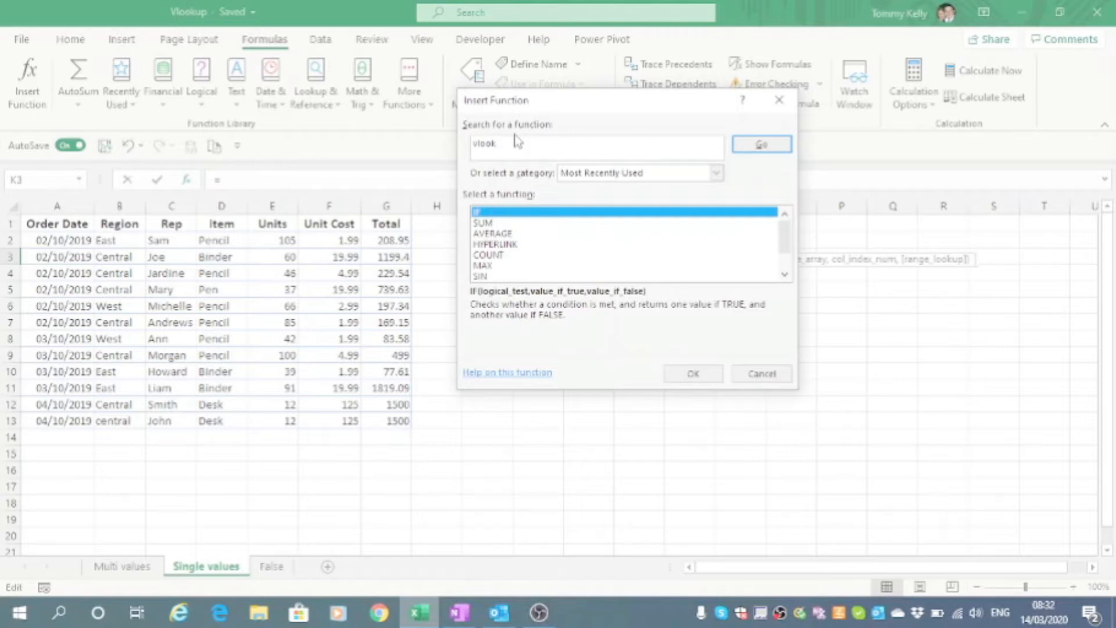
pyautogui.write('up')
pyautogui.press('Return')
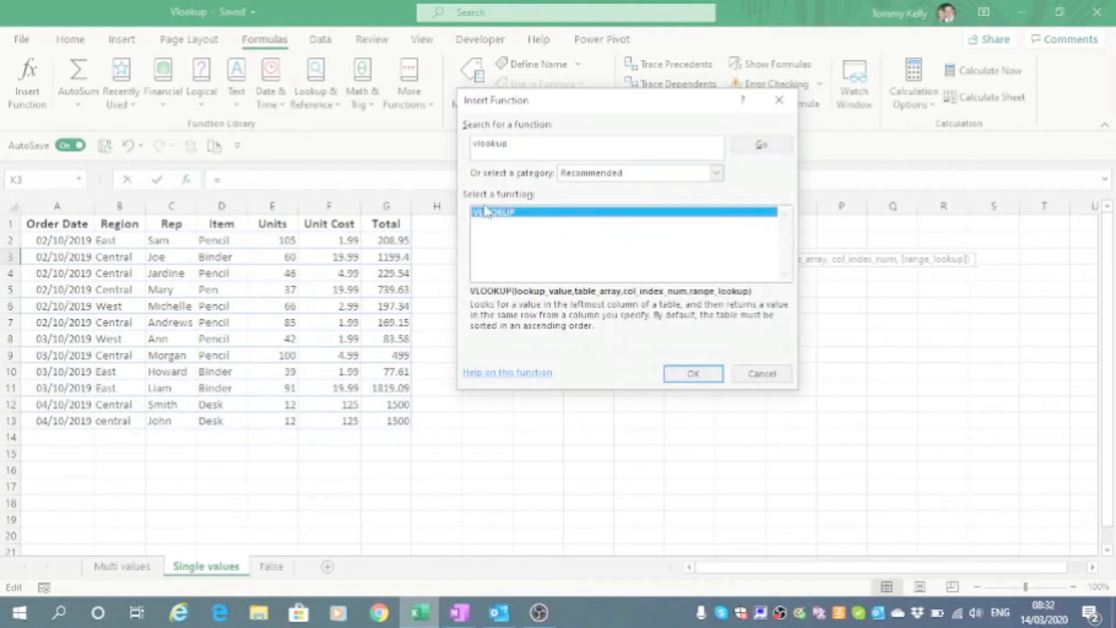
pyautogui.click(696, 375)
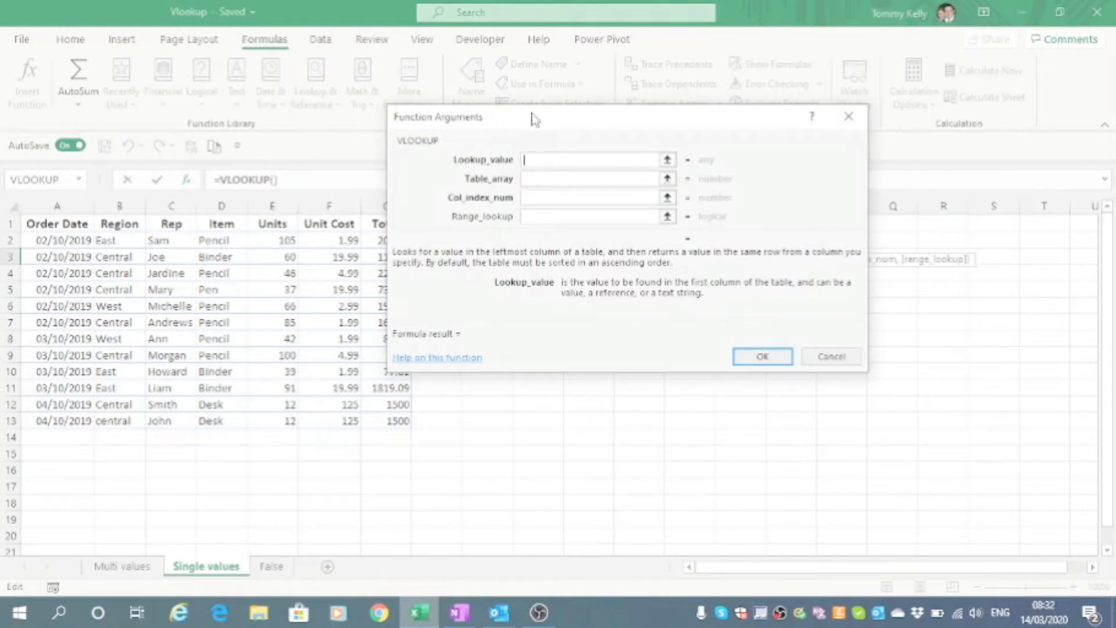
pyautogui.moveTo(536, 119); pyautogui.dragTo(763, 302)
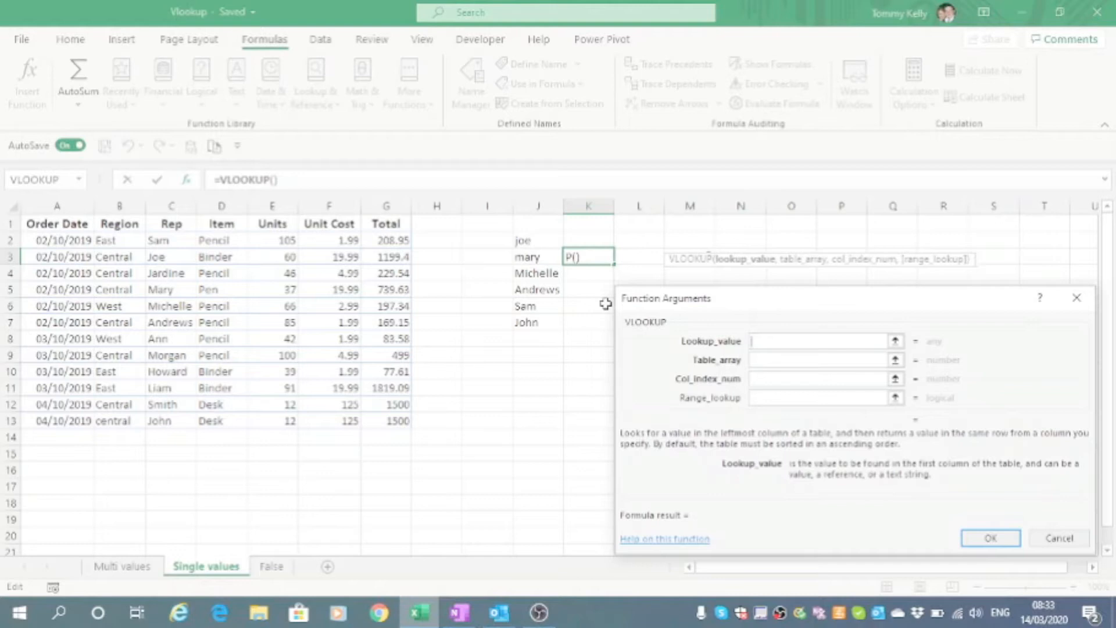
# Step: Complete the K3 VLOOKUP with row 3's rep name as text for the lookup value, table array C1:G13, column index 5 and range lookup false
pyautogui.write('mary')
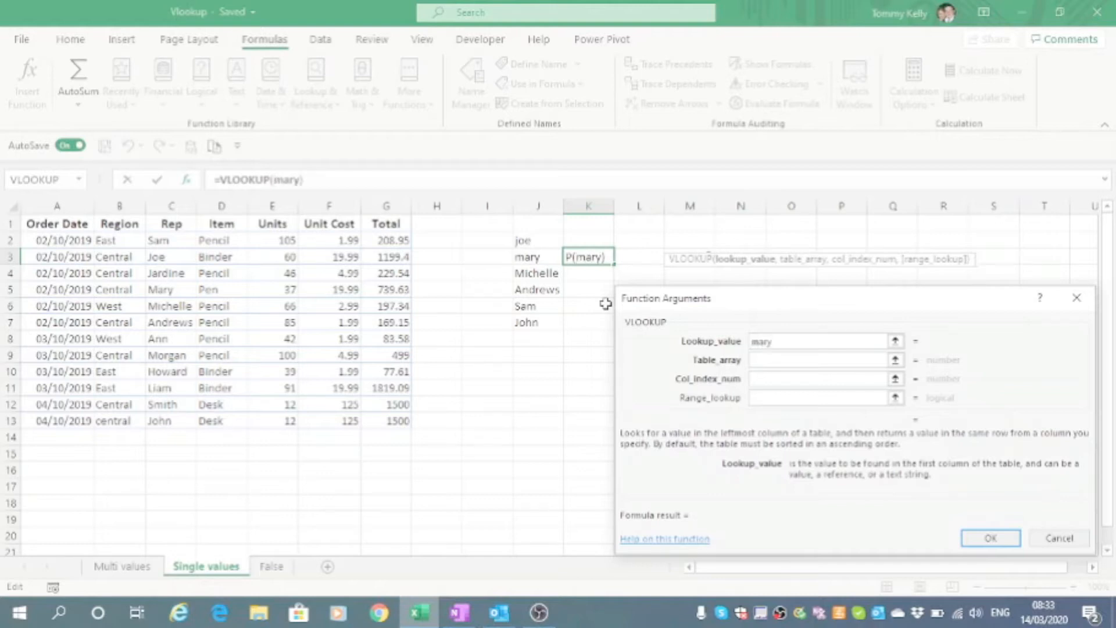
pyautogui.click(764, 362)
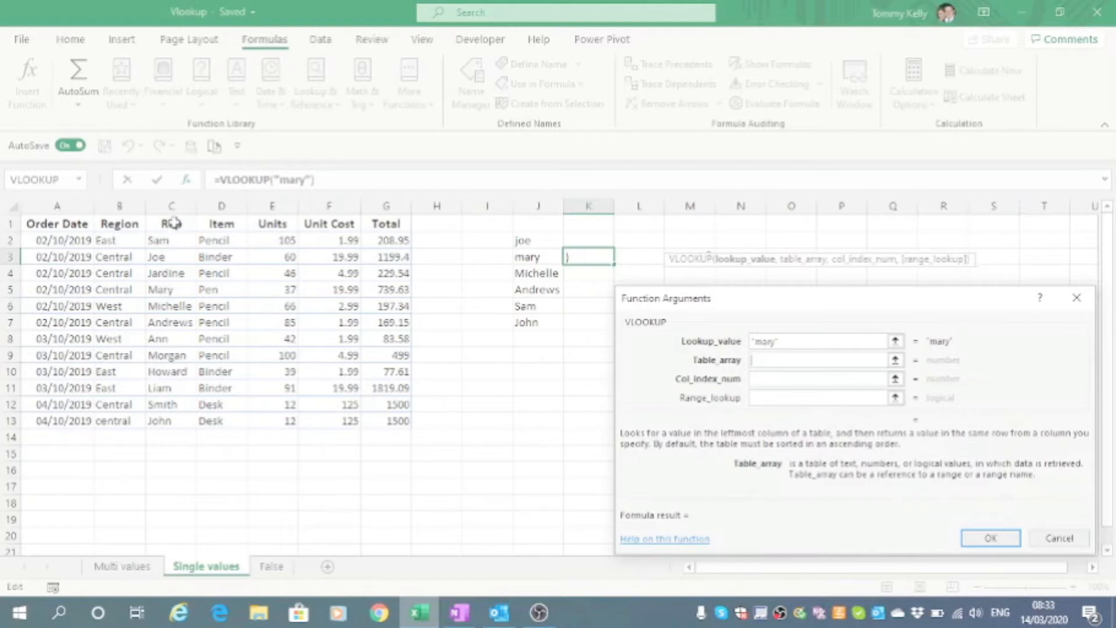
pyautogui.moveTo(174, 223); pyautogui.dragTo(365, 420)
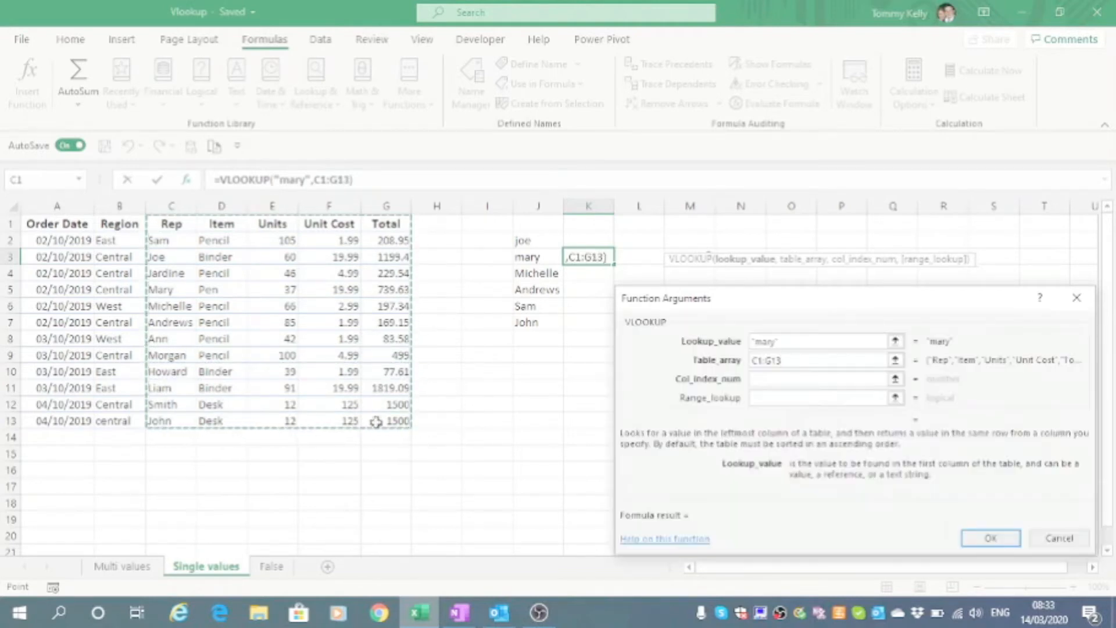
pyautogui.click(771, 381)
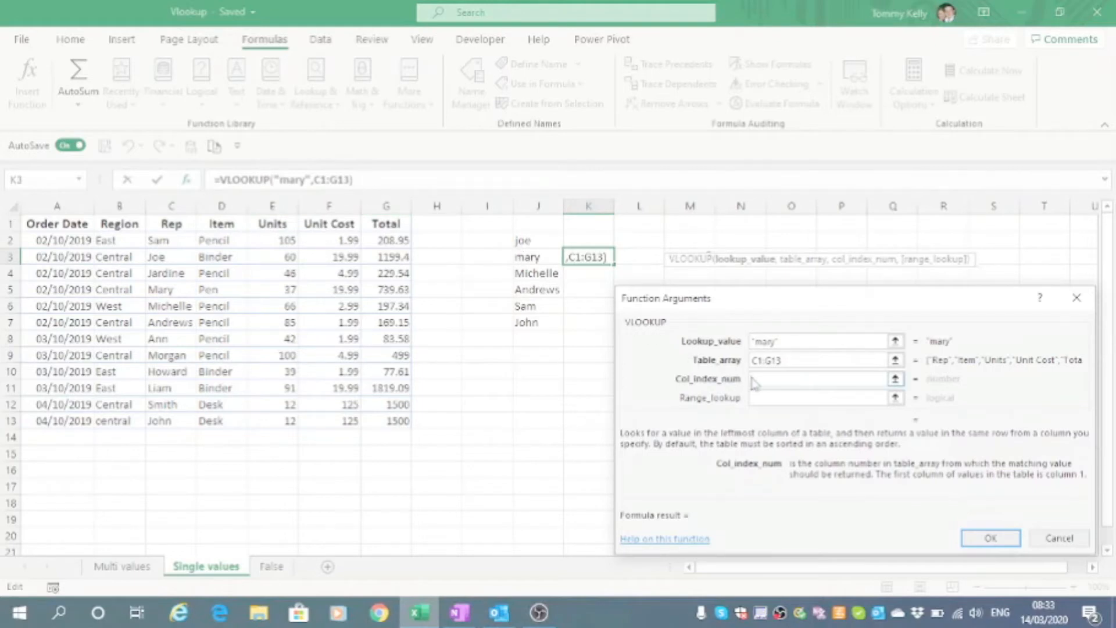
pyautogui.write('5')
pyautogui.click(757, 400)
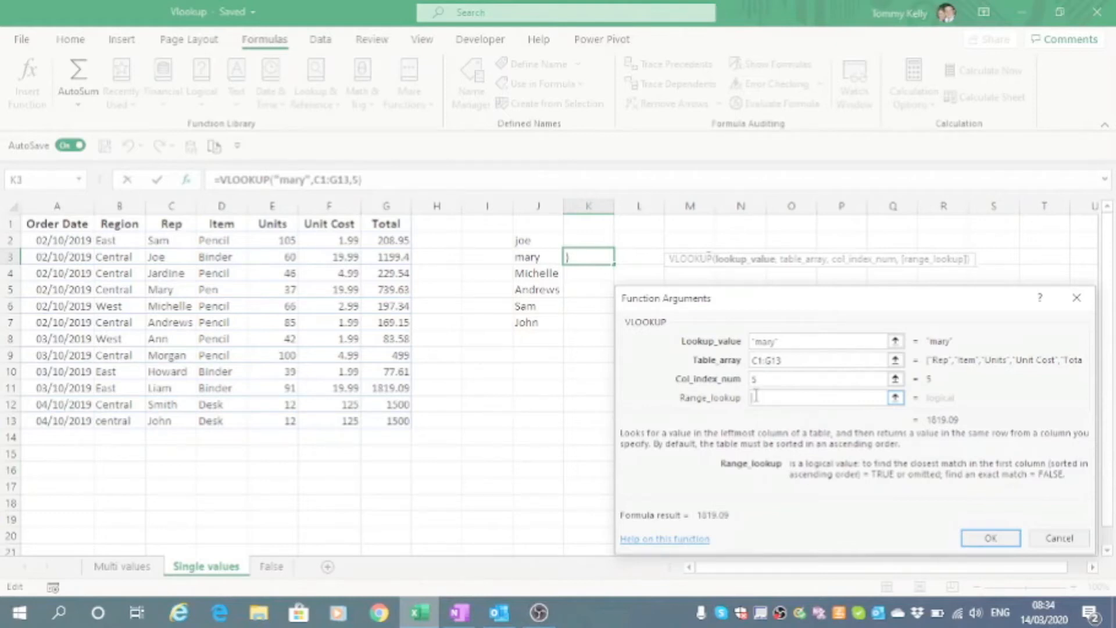
pyautogui.write('false')
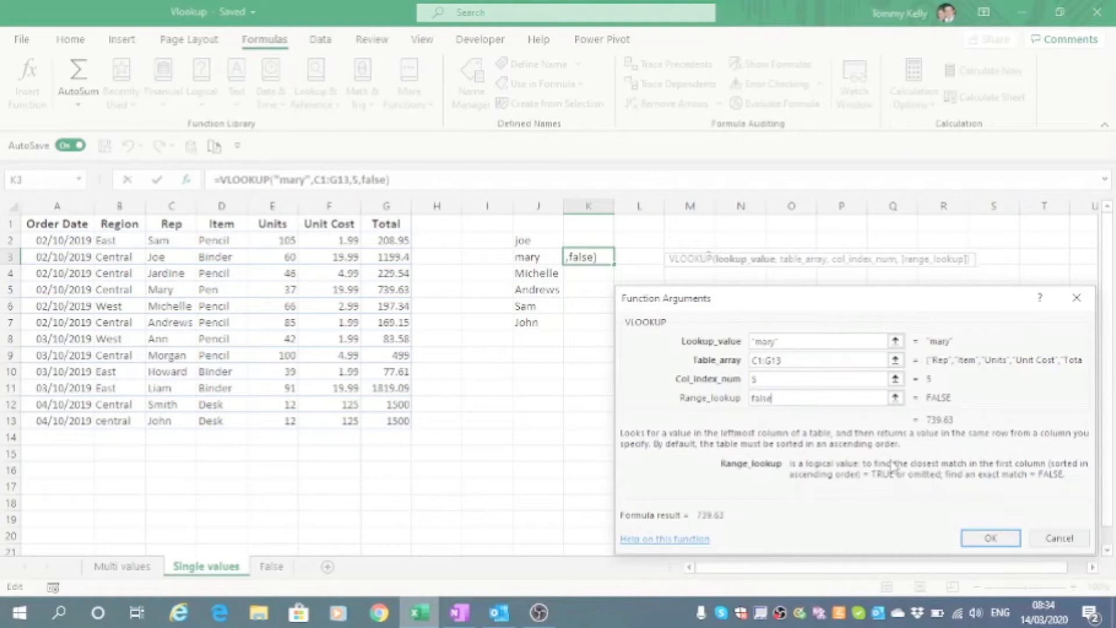
pyautogui.click(992, 536)
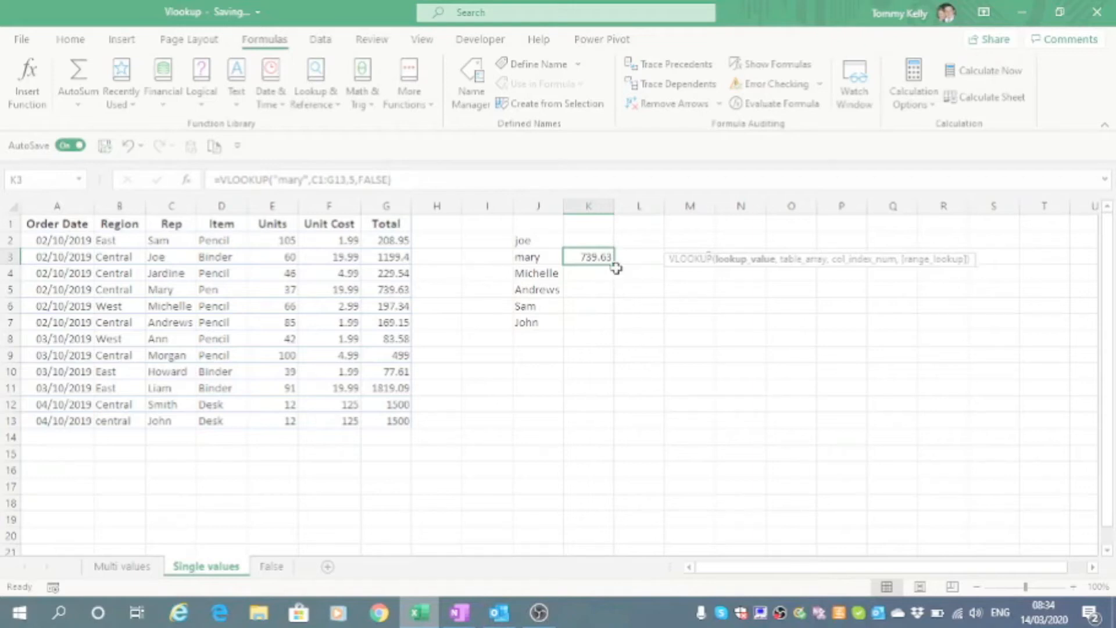
# Step: Copy K3's formula down to K4, and replace the typed lookup value in K3 with a reference to J3
pyautogui.moveTo(615, 267); pyautogui.dragTo(609, 276)
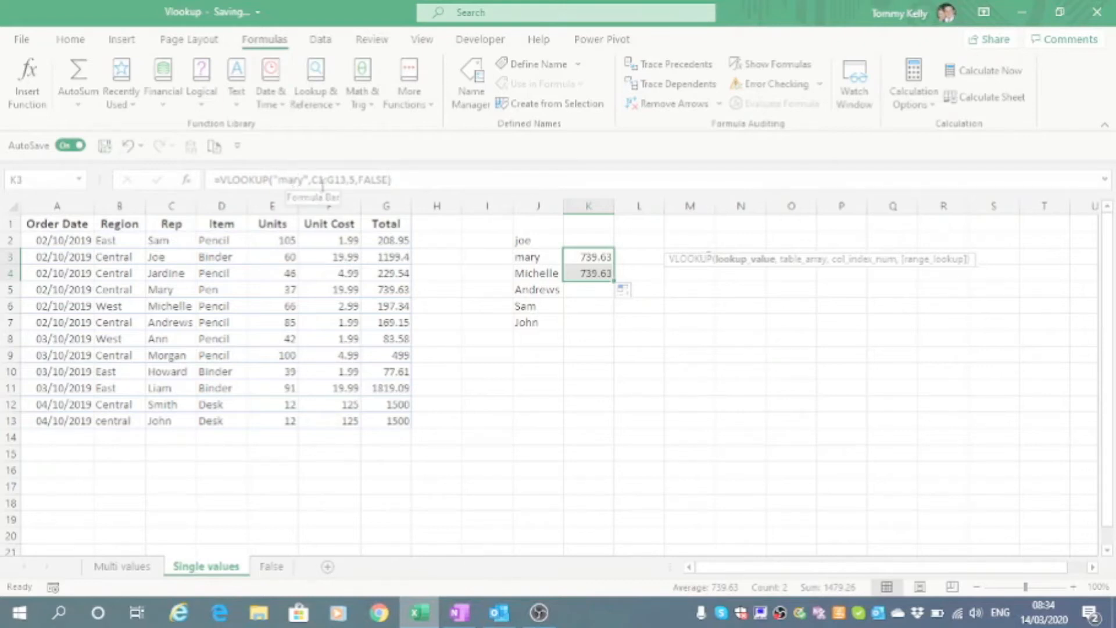
pyautogui.click(592, 258)
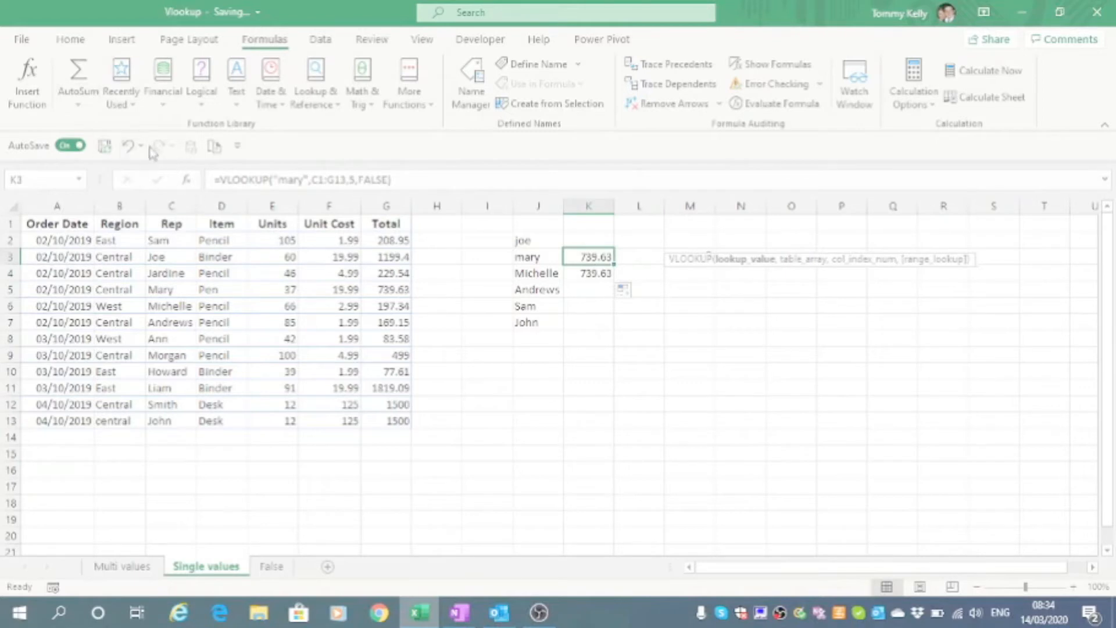
pyautogui.click(187, 180)
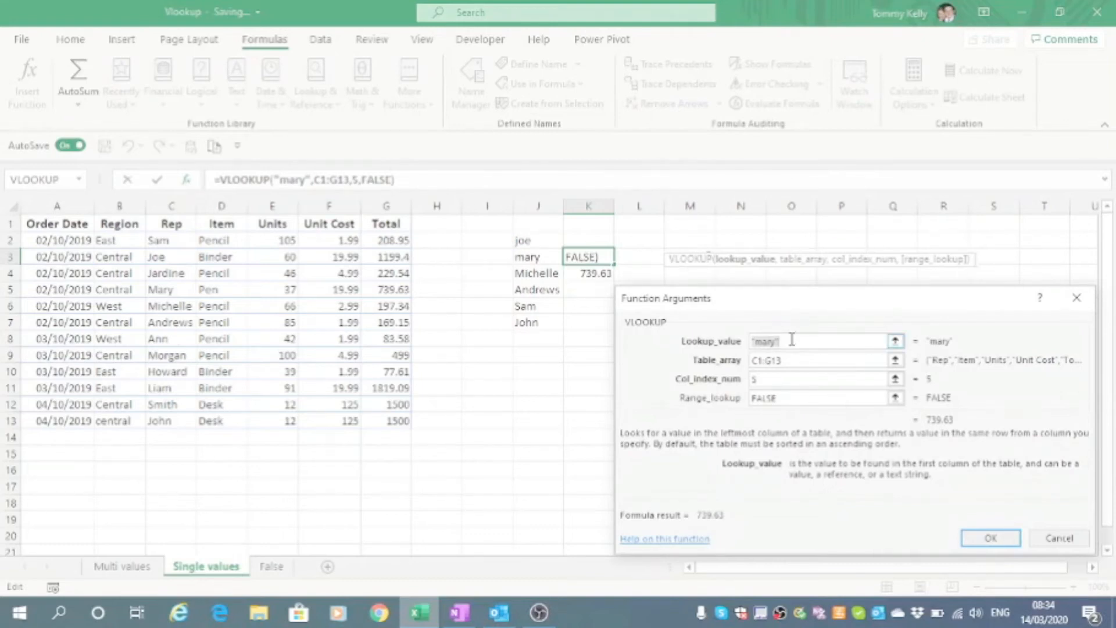
pyautogui.press('BackSpace')
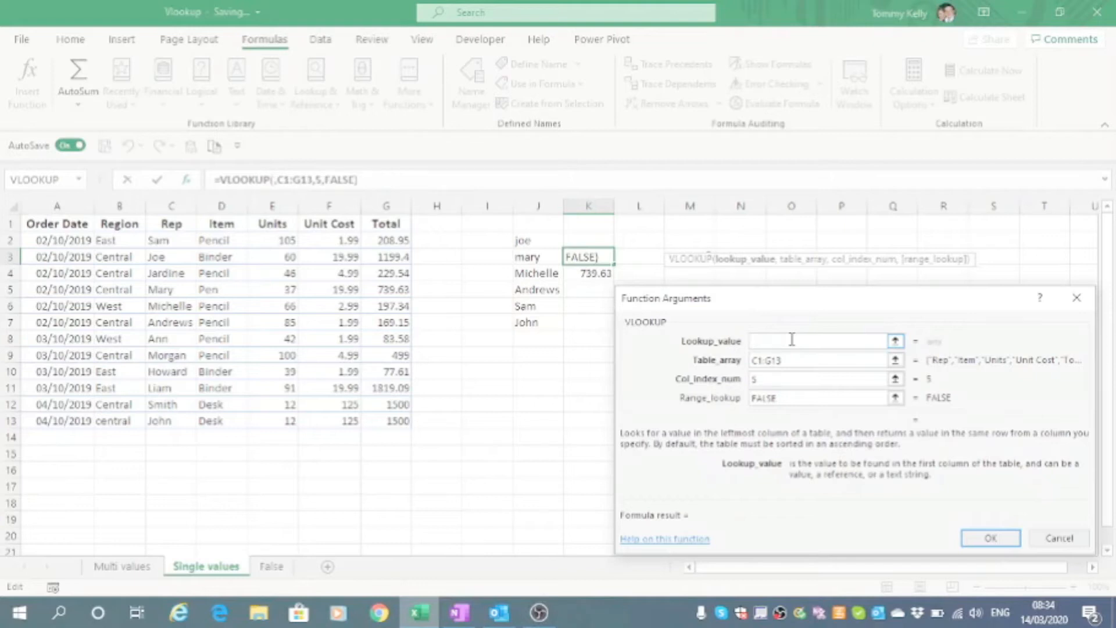
pyautogui.click(895, 340)
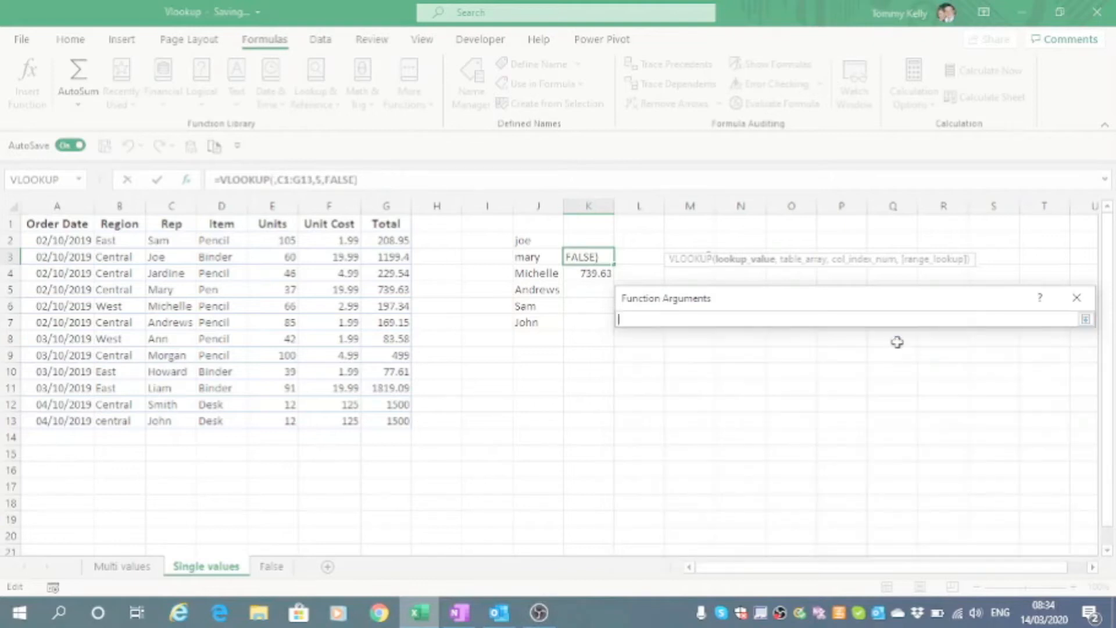
pyautogui.click(528, 256)
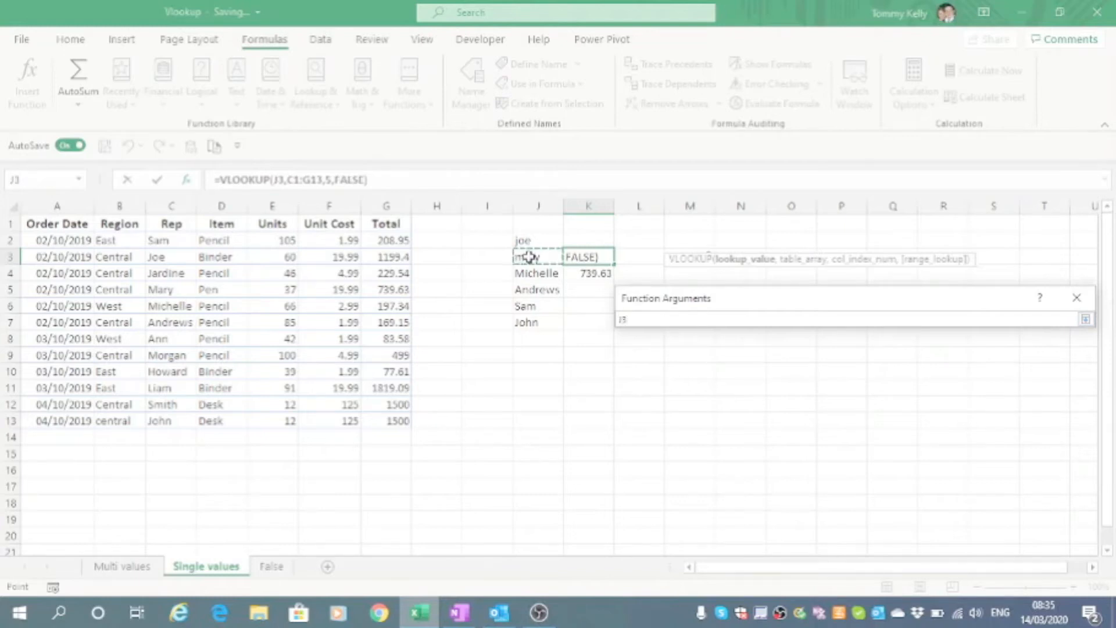
pyautogui.press('Return')
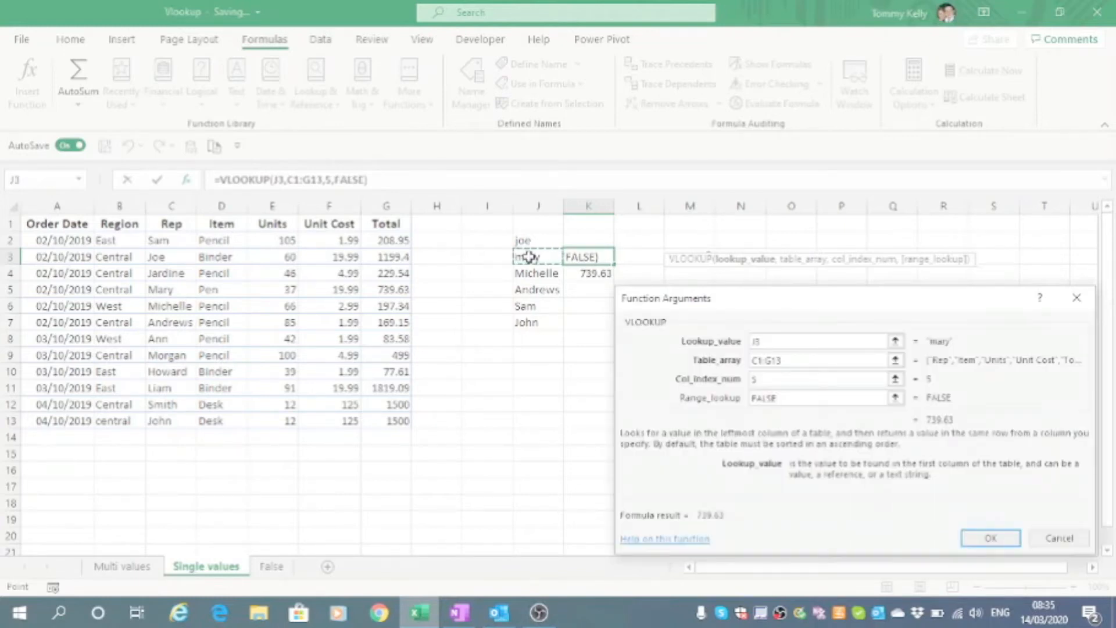
pyautogui.click(991, 538)
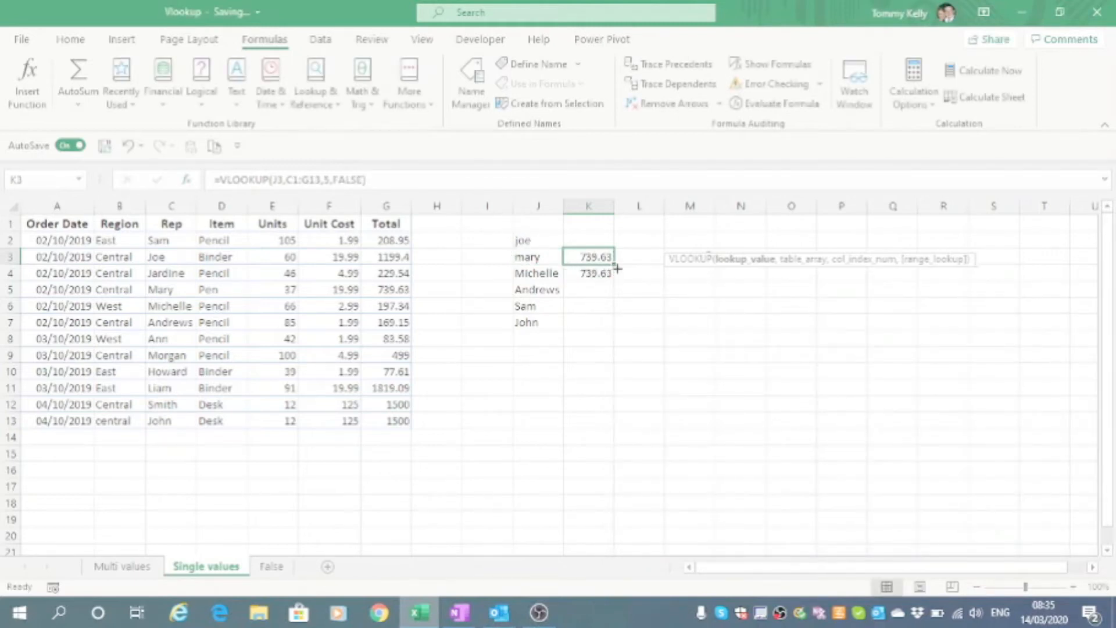
# Step: Fill the VLOOKUP formula from K3 down through K6
pyautogui.moveTo(616, 268); pyautogui.dragTo(615, 287)
pyautogui.moveTo(614, 294); pyautogui.dragTo(614, 295)
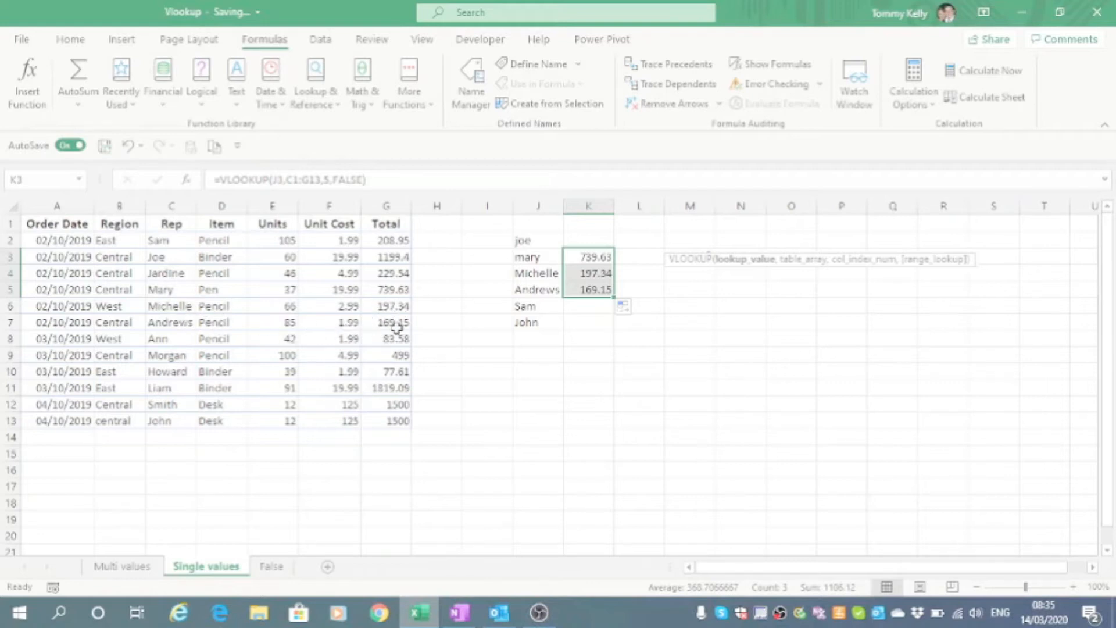
pyautogui.click(590, 288)
pyautogui.moveTo(614, 299); pyautogui.dragTo(612, 310)
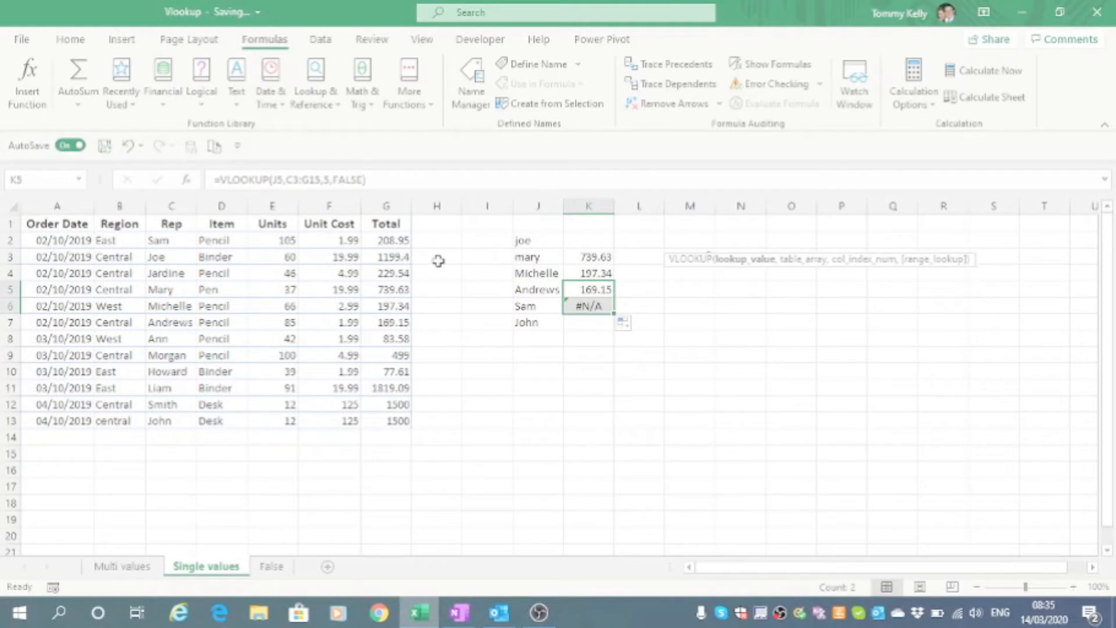
# Step: Compare the formulas in K3 through K6 to examine how the table array reference shifts from row to row
pyautogui.click(594, 259)
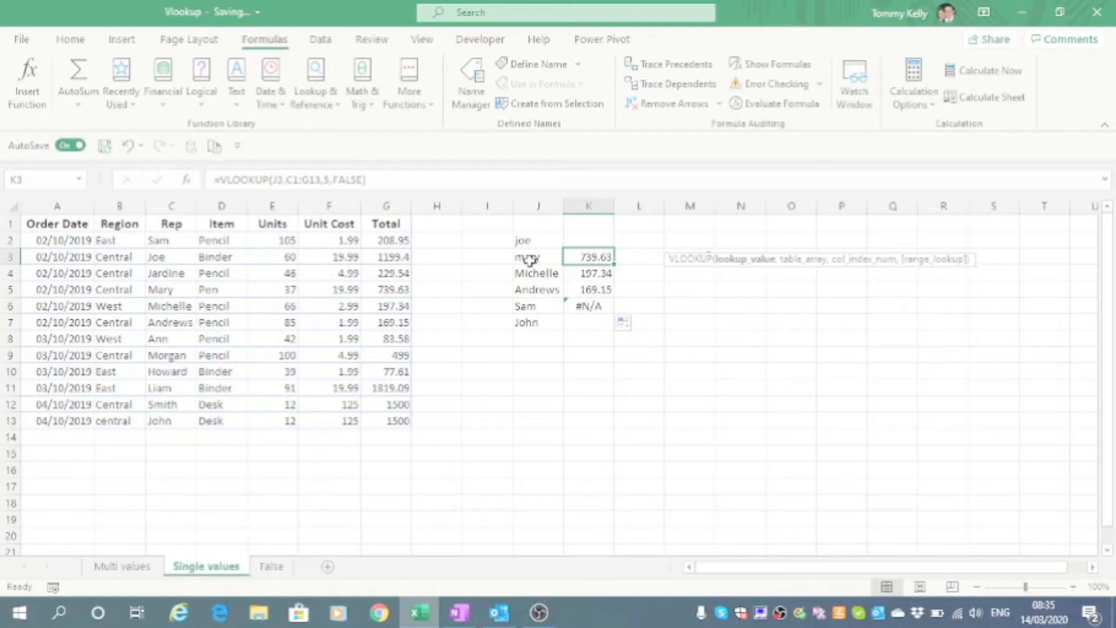
pyautogui.click(592, 271)
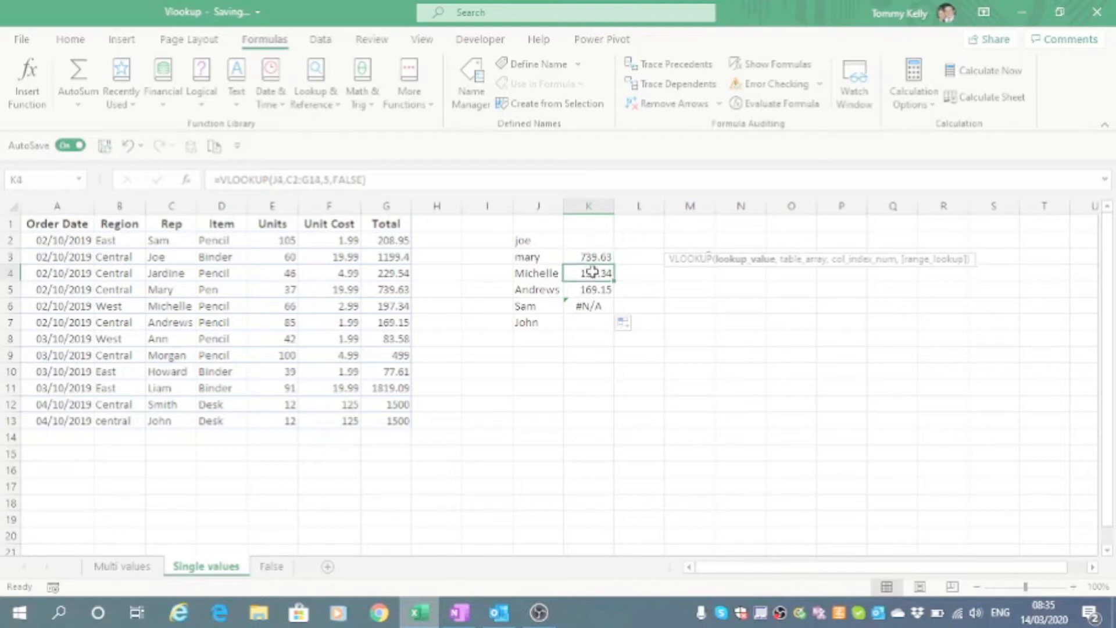
pyautogui.click(592, 289)
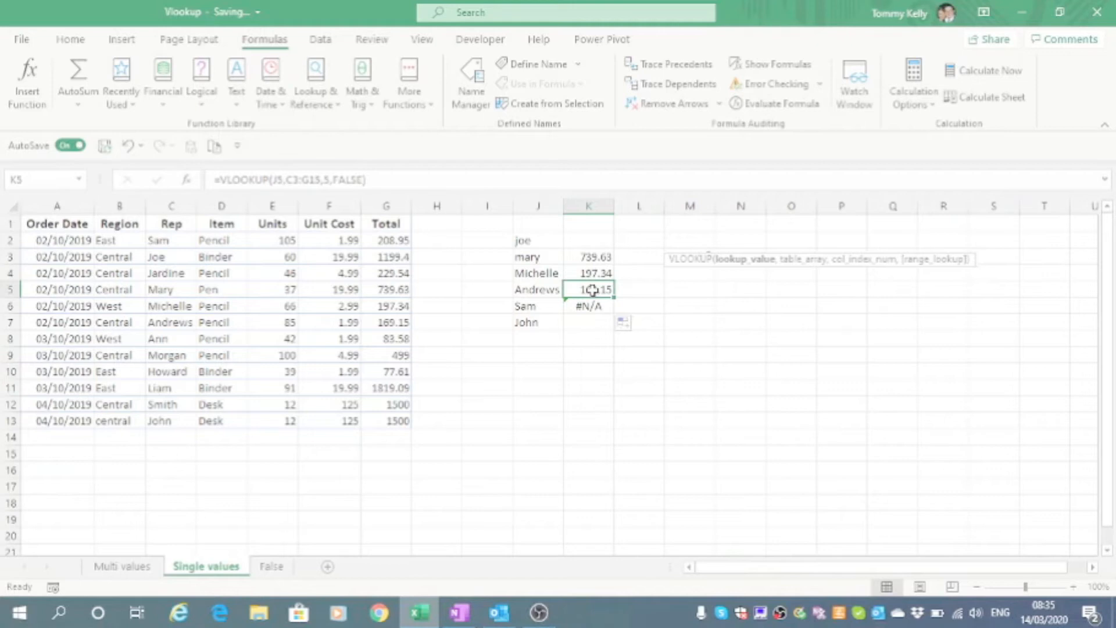
pyautogui.click(593, 304)
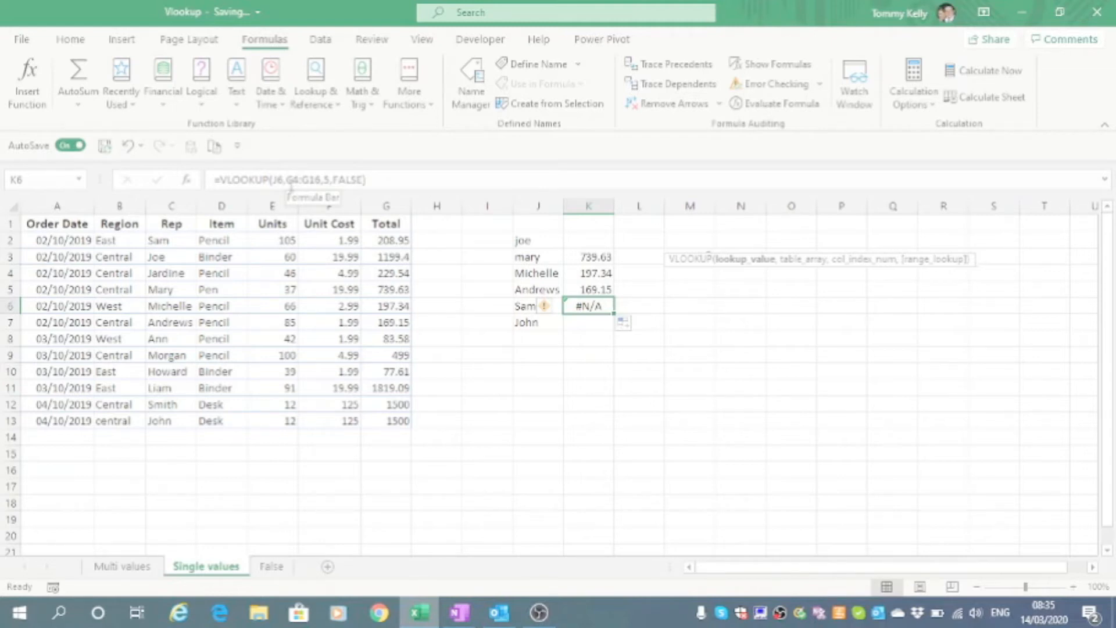
pyautogui.click(593, 256)
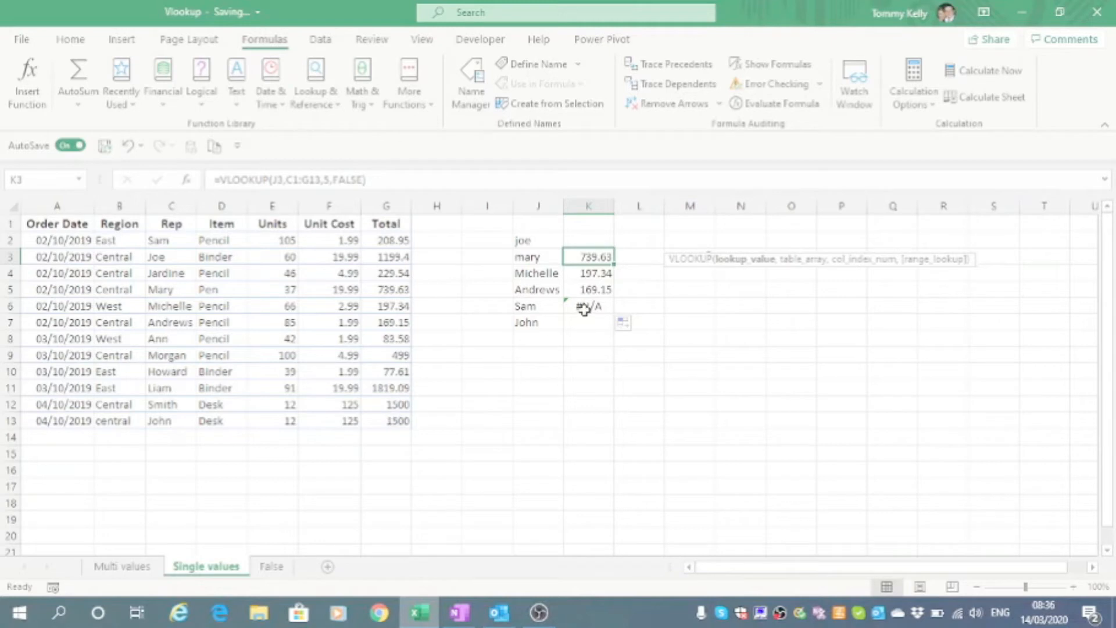
pyautogui.click(596, 273)
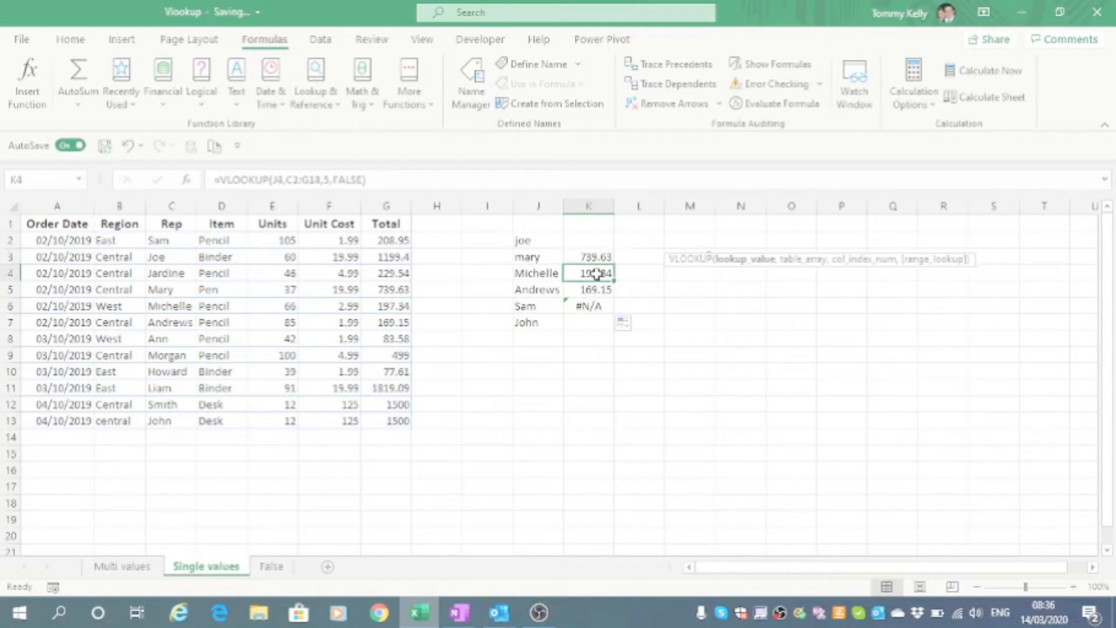
pyautogui.click(597, 290)
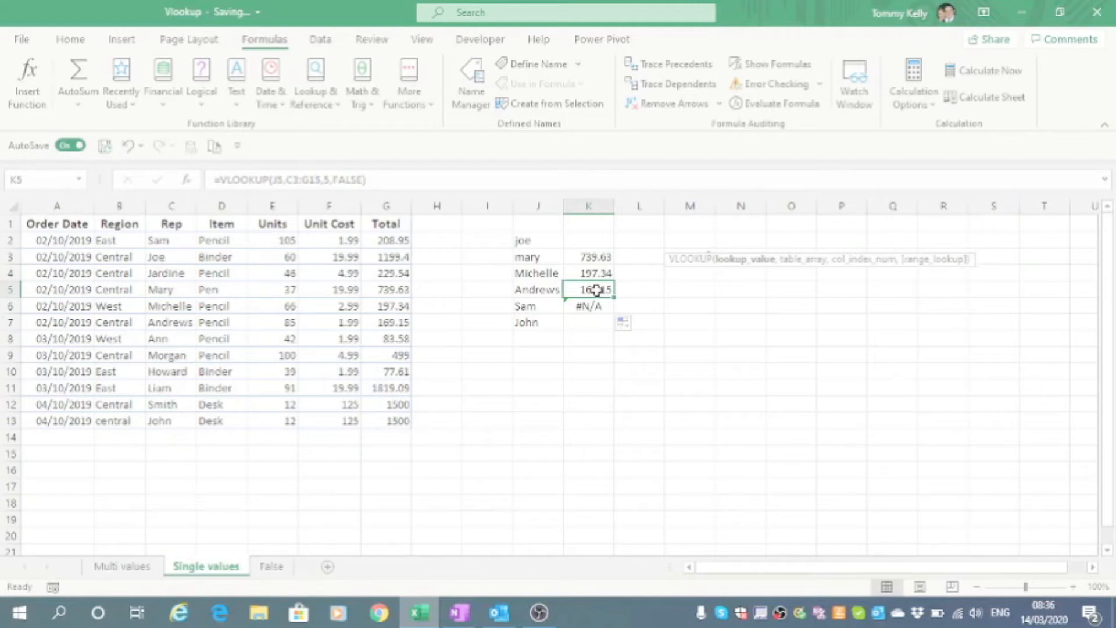
pyautogui.click(596, 306)
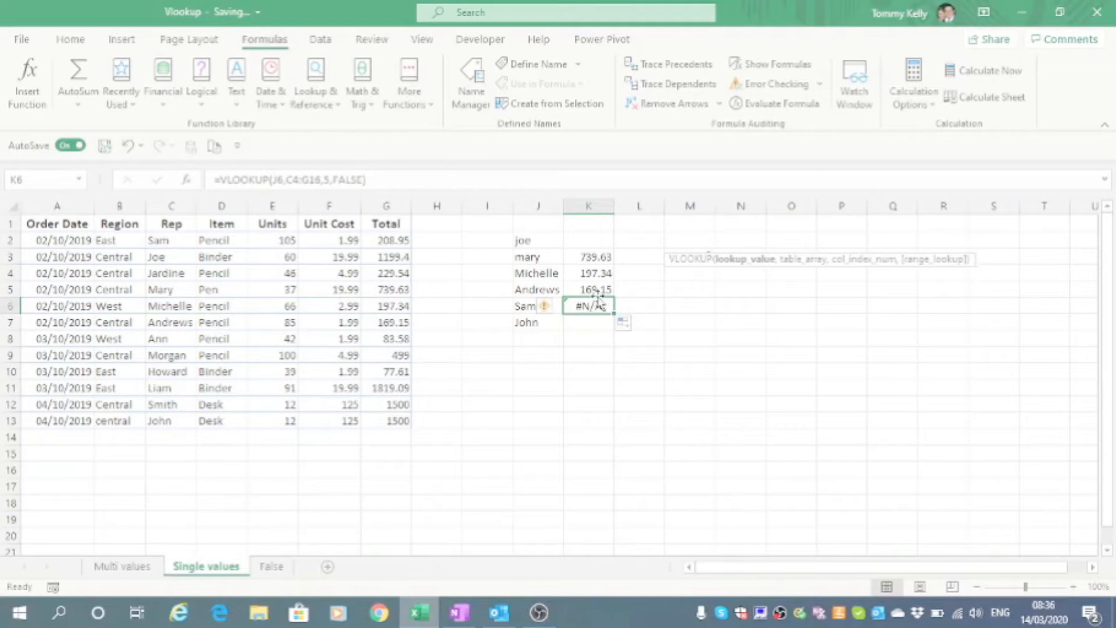
# Step: Make the table array in K3's VLOOKUP formula absolute as $C$1:$G$13
pyautogui.click(589, 257)
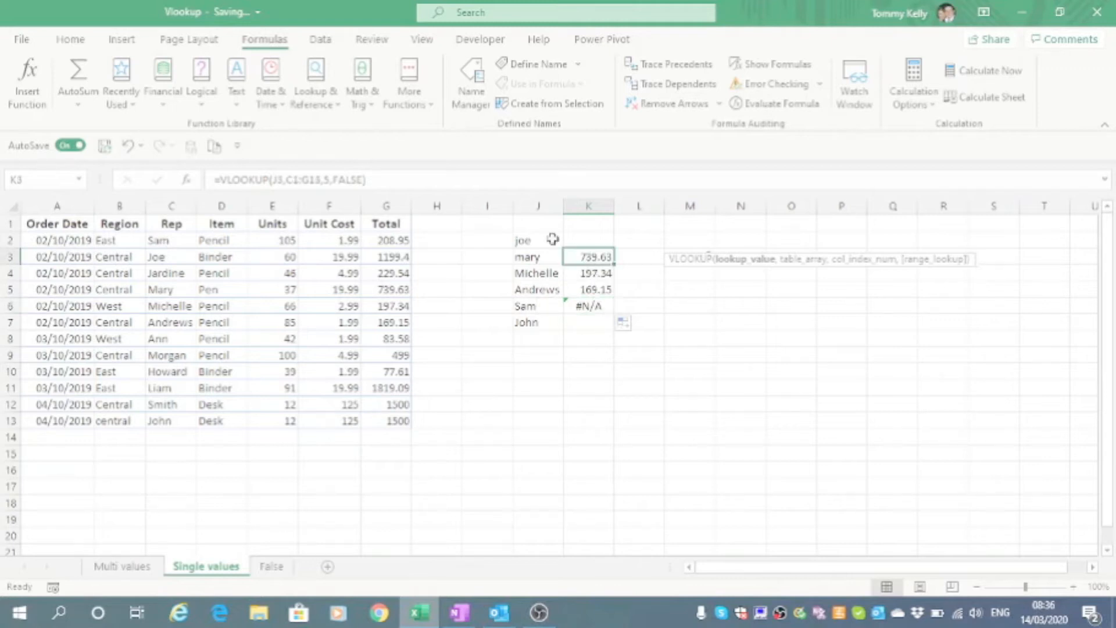
pyautogui.click(320, 180)
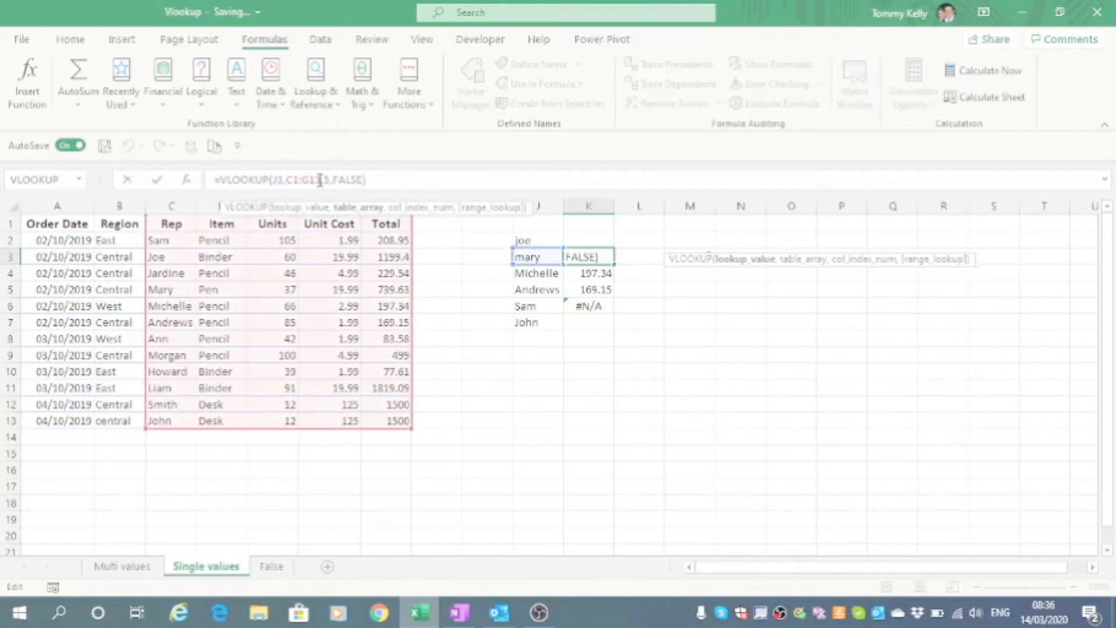
pyautogui.click(358, 210)
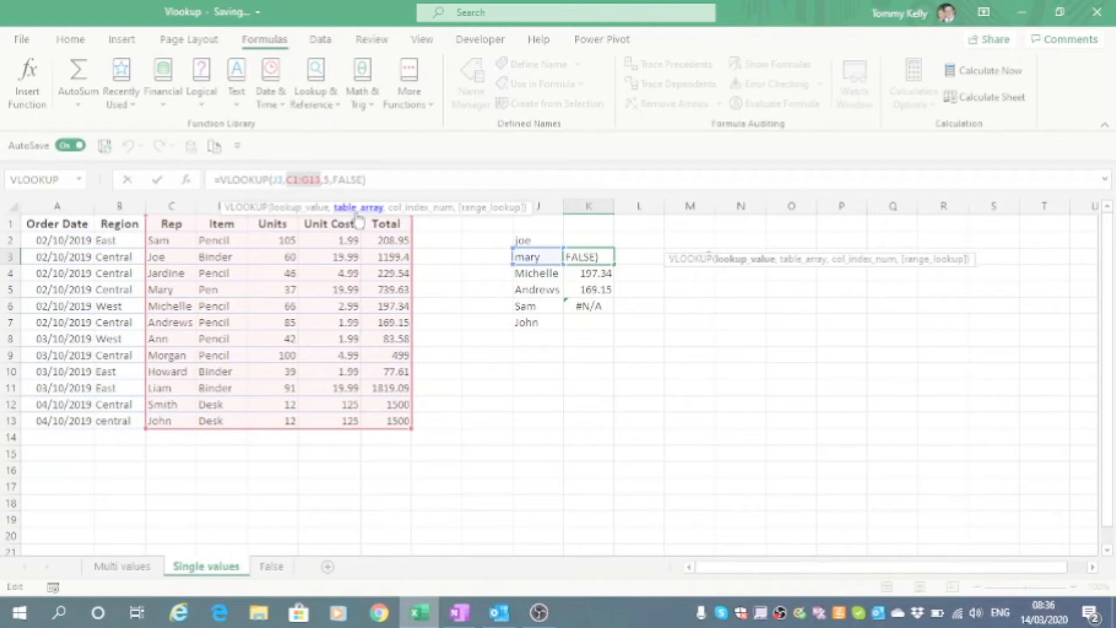
pyautogui.press('F4')
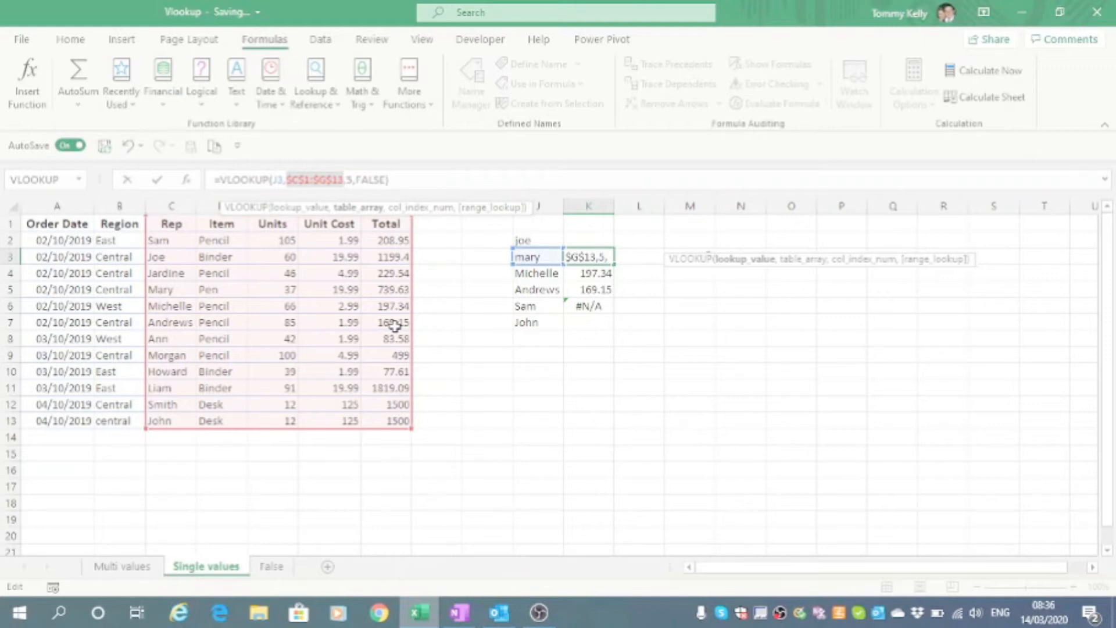
pyautogui.press('Return')
pyautogui.click(604, 258)
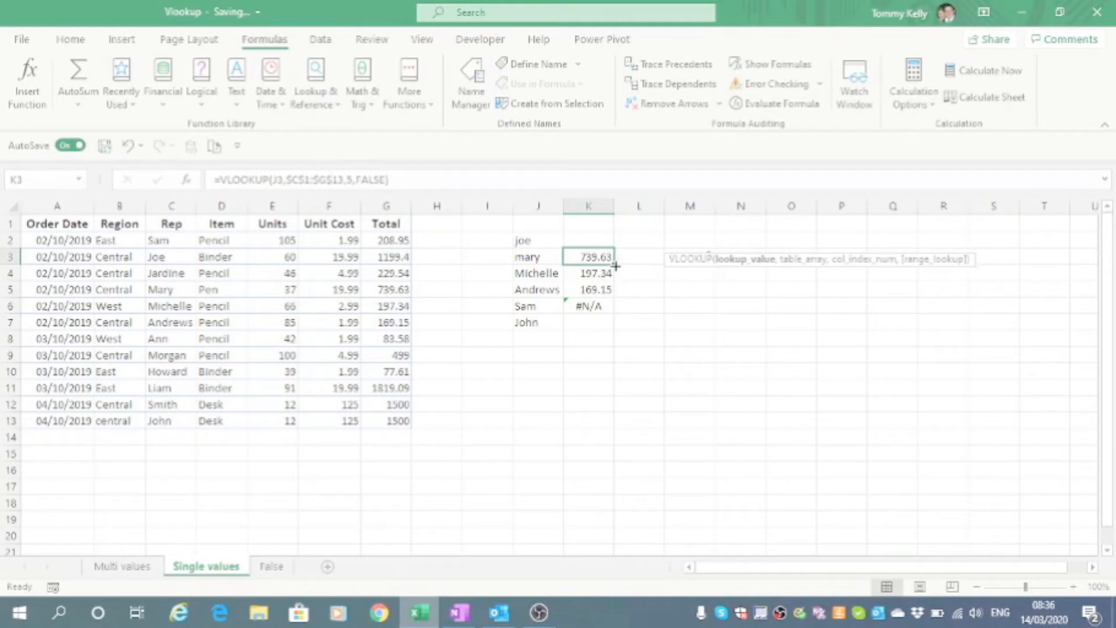
# Step: Fill the VLOOKUP formula from K3 down through K7 and up into K2
pyautogui.moveTo(616, 266); pyautogui.dragTo(609, 329)
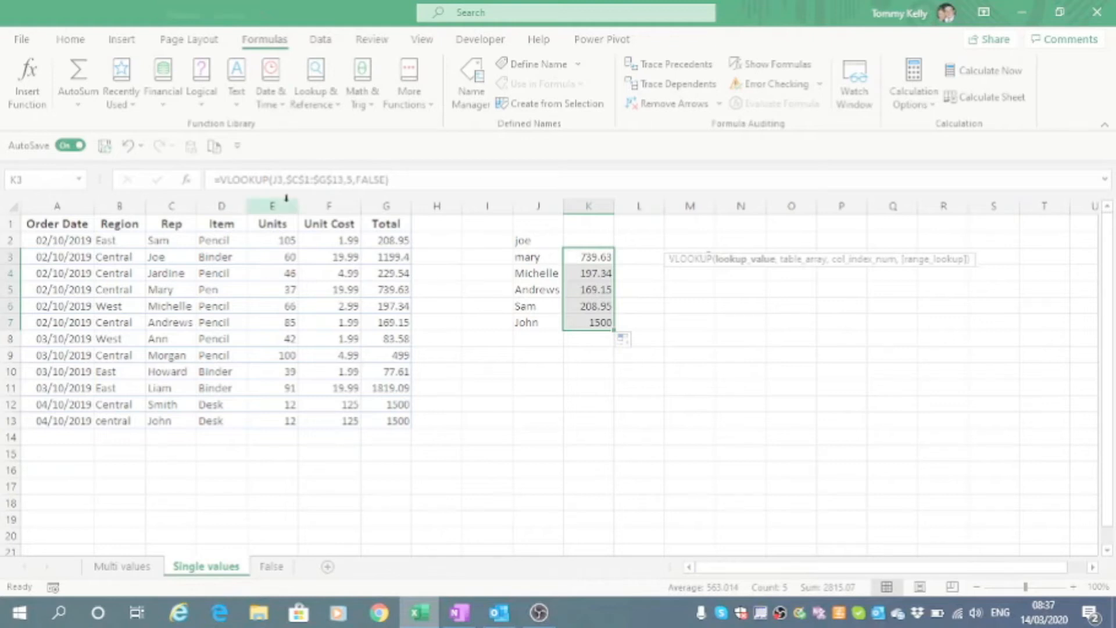
pyautogui.click(528, 256)
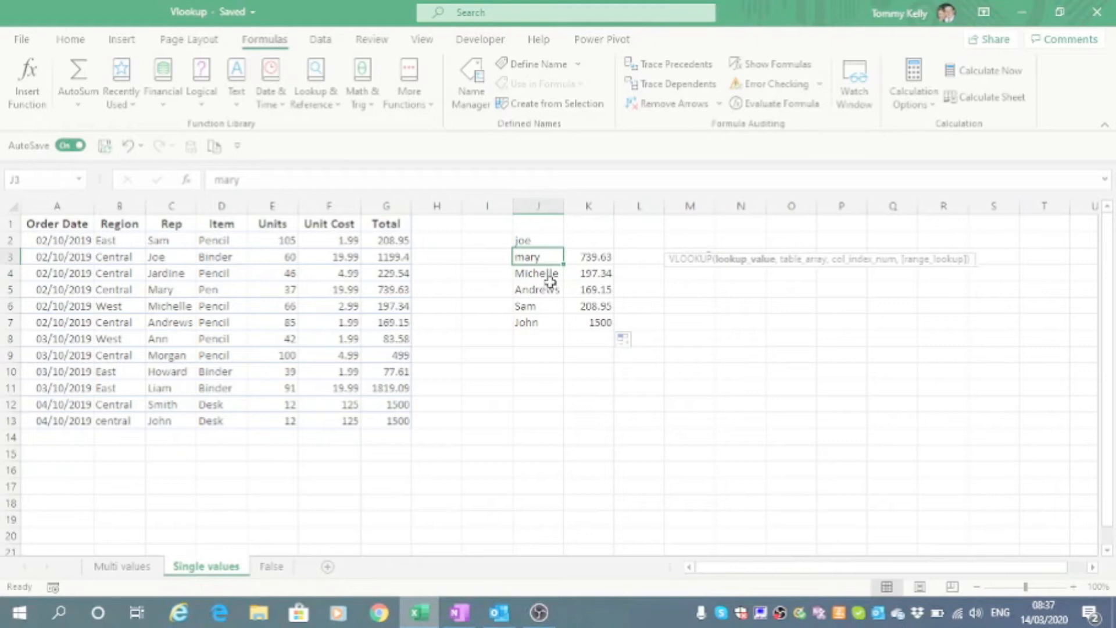
pyautogui.click(577, 256)
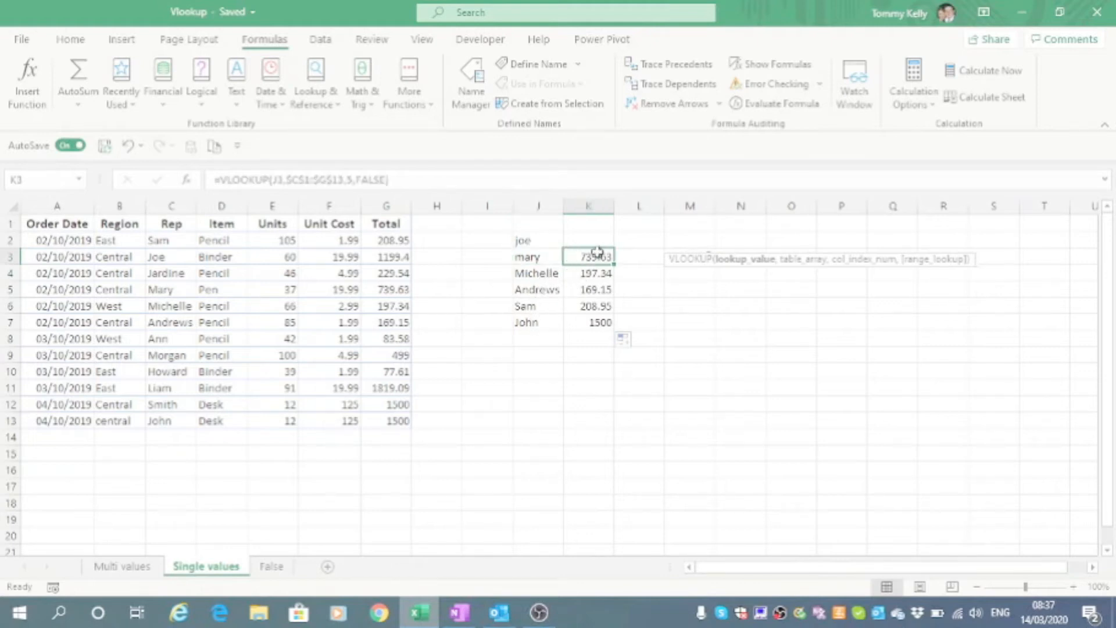
pyautogui.moveTo(616, 265); pyautogui.dragTo(611, 237)
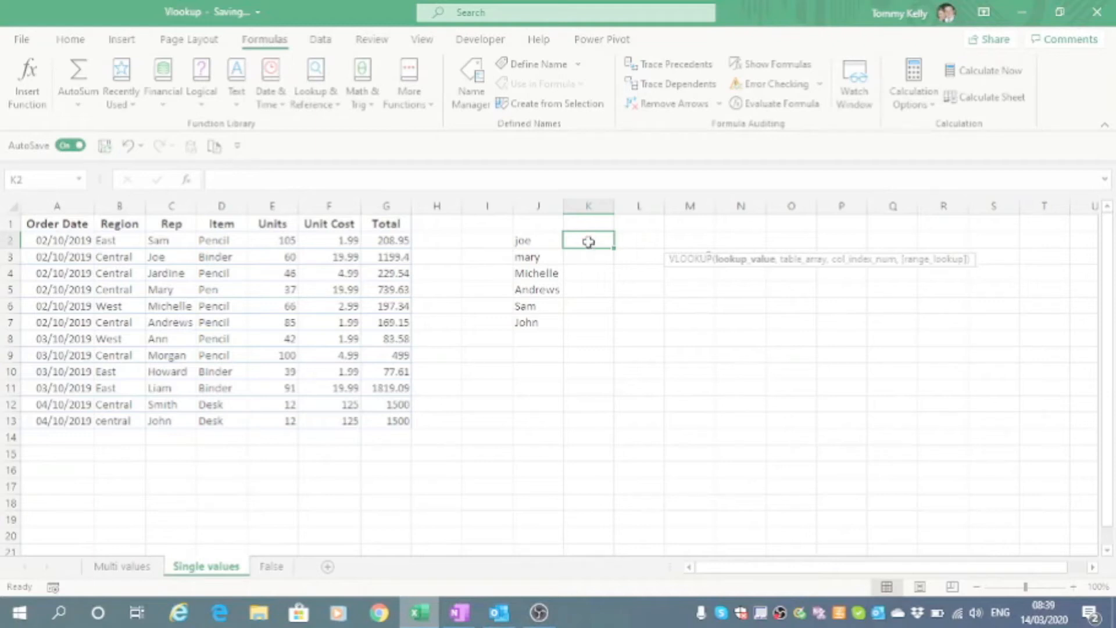
# Step: Begin a VLOOKUP formula in K2 with J2 as the lookup value and the absolute range $C$1:$G$13 as the table array
pyautogui.write('=vl')
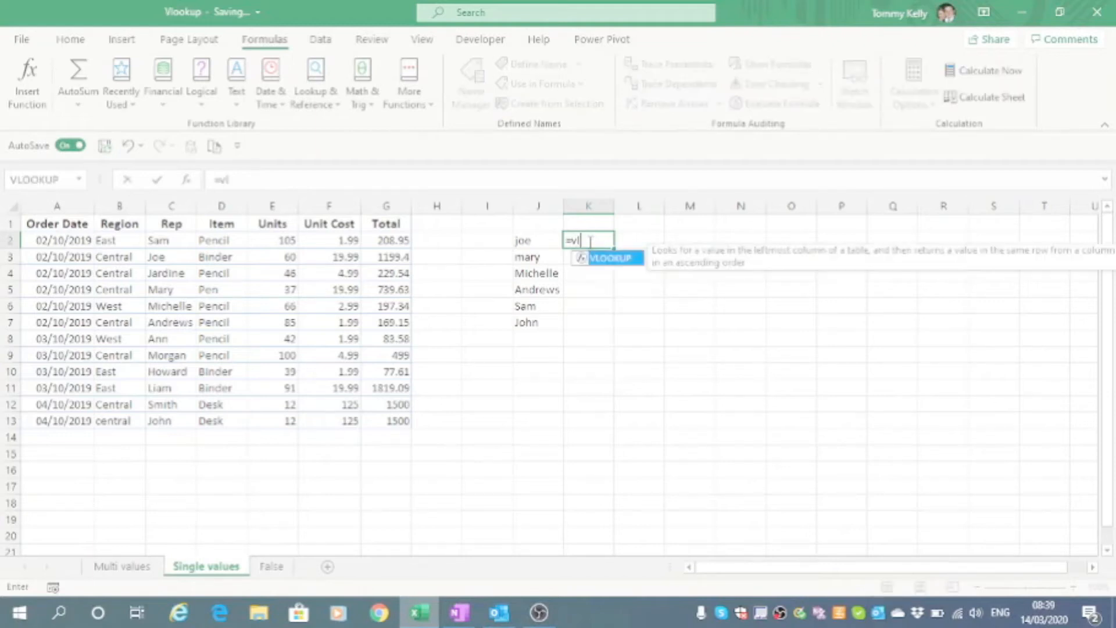
pyautogui.write('ookup')
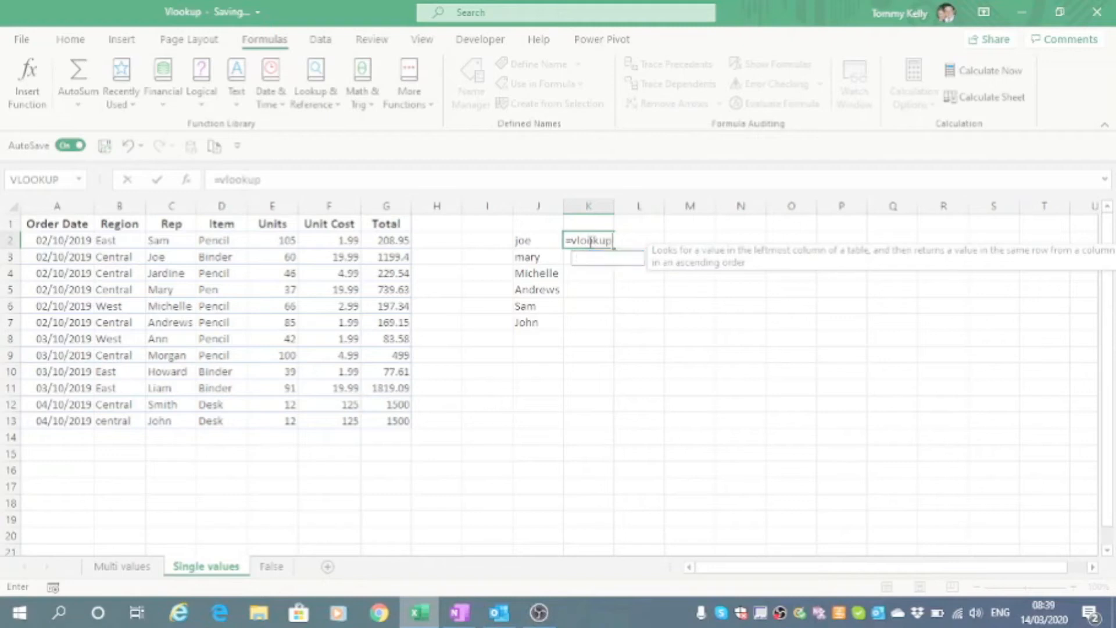
pyautogui.write('(')
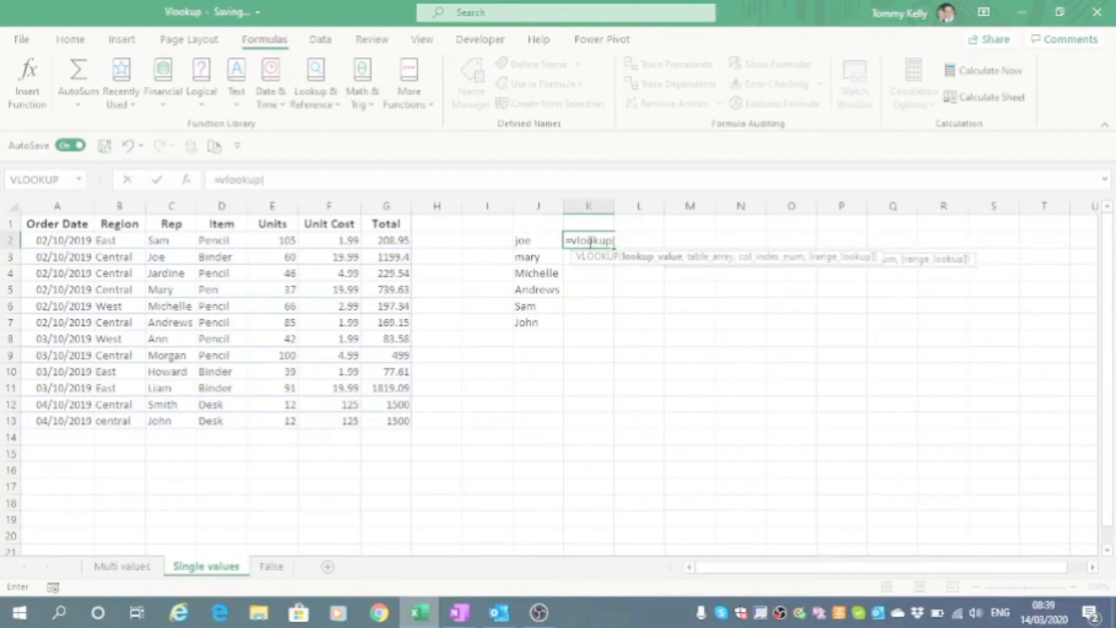
pyautogui.click(543, 242)
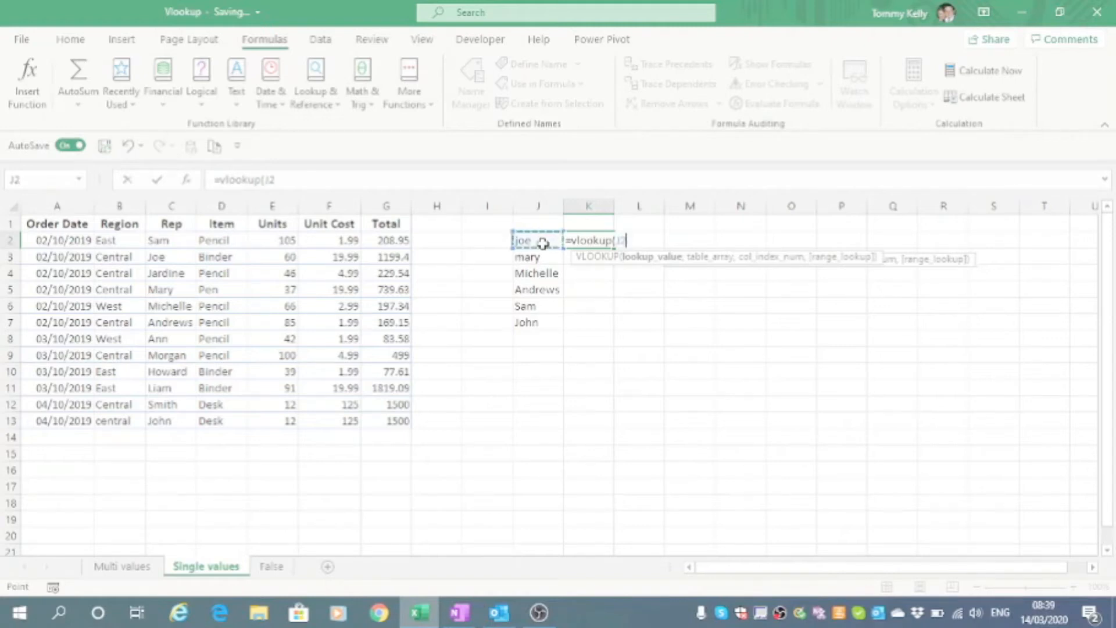
pyautogui.write(',')
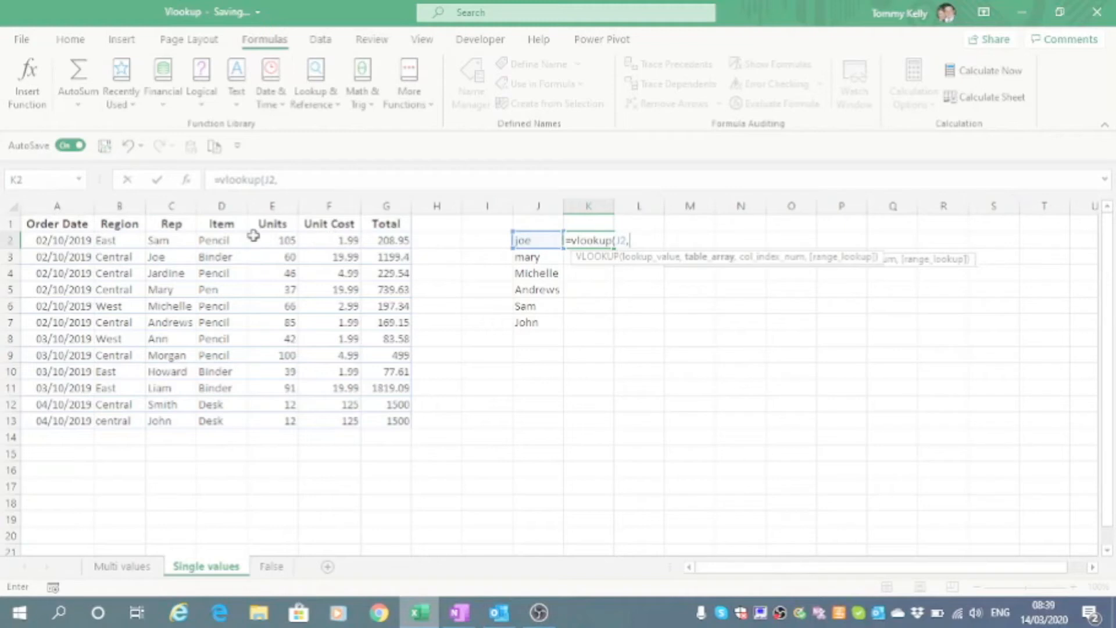
pyautogui.click(173, 223)
pyautogui.moveTo(173, 224); pyautogui.dragTo(377, 415)
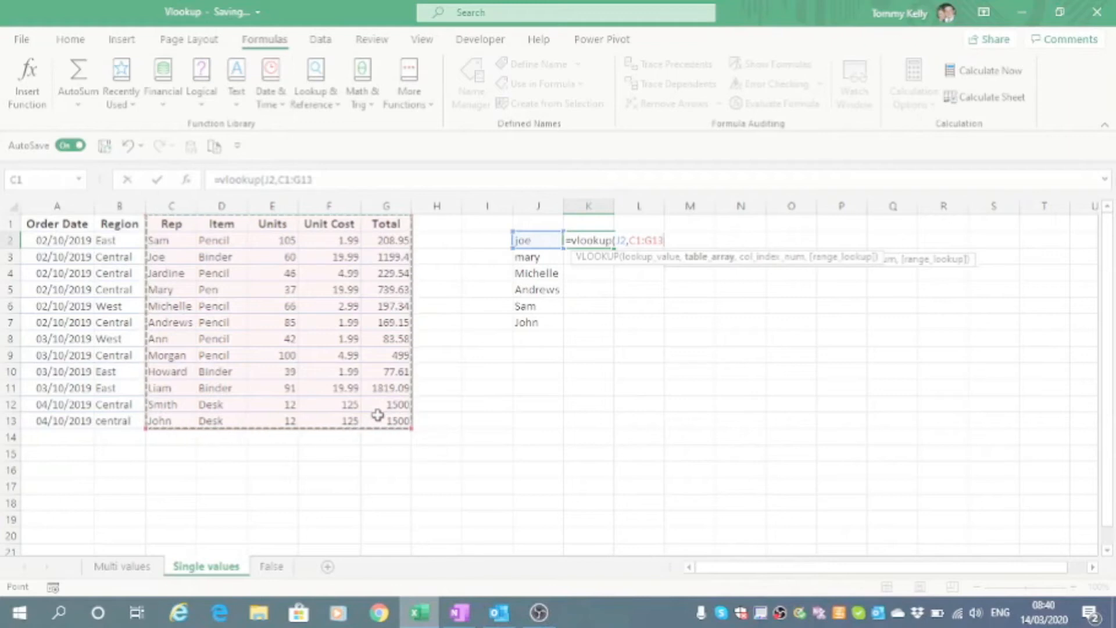
pyautogui.press('F4')
pyautogui.write(',')
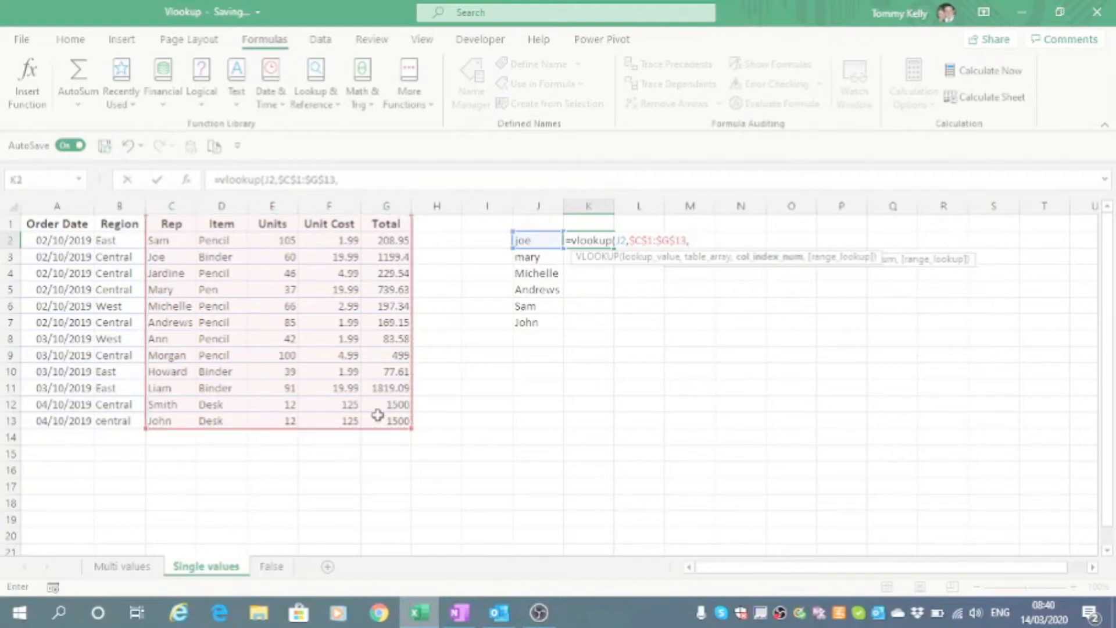
# Step: Complete K2's VLOOKUP with column index 5 and FALSE for an exact match, and fill it down through K7
pyautogui.write('5,')
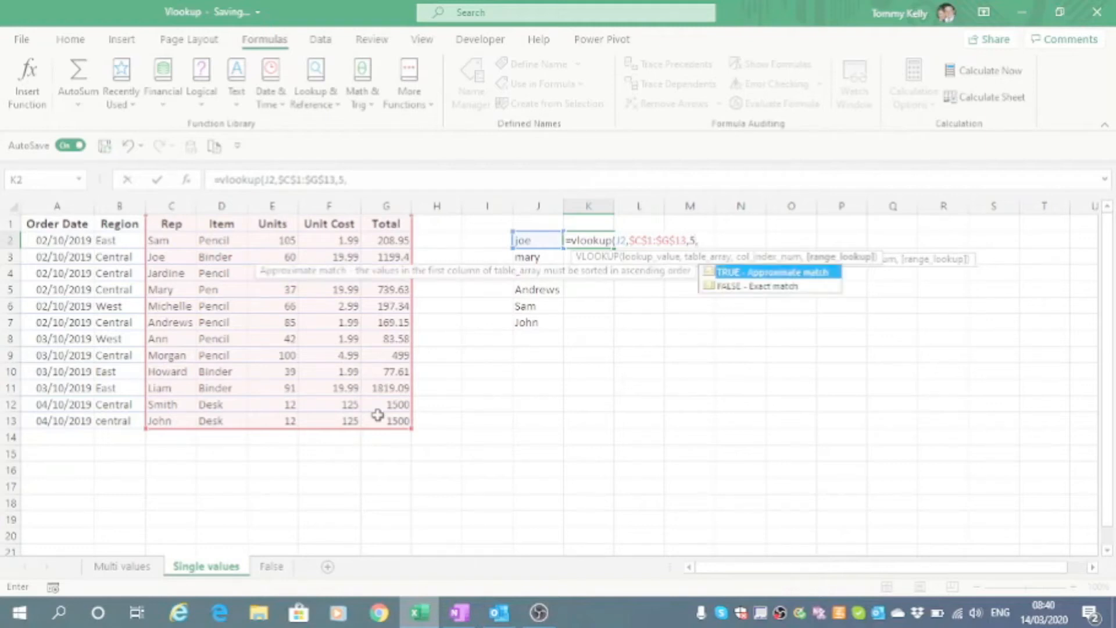
pyautogui.press('Down')
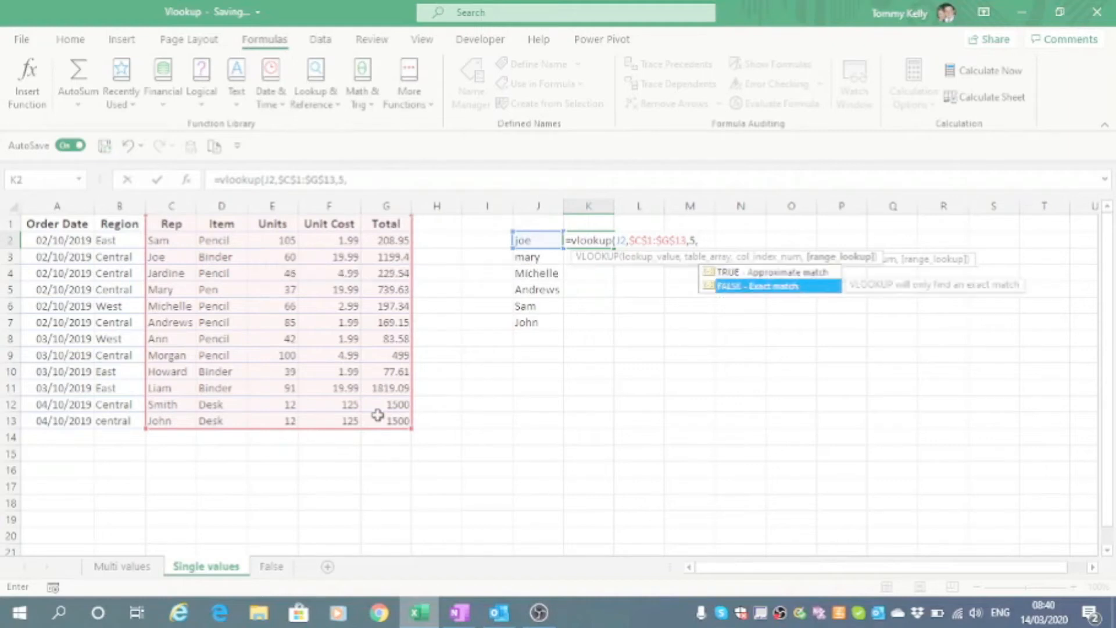
pyautogui.press('Tab')
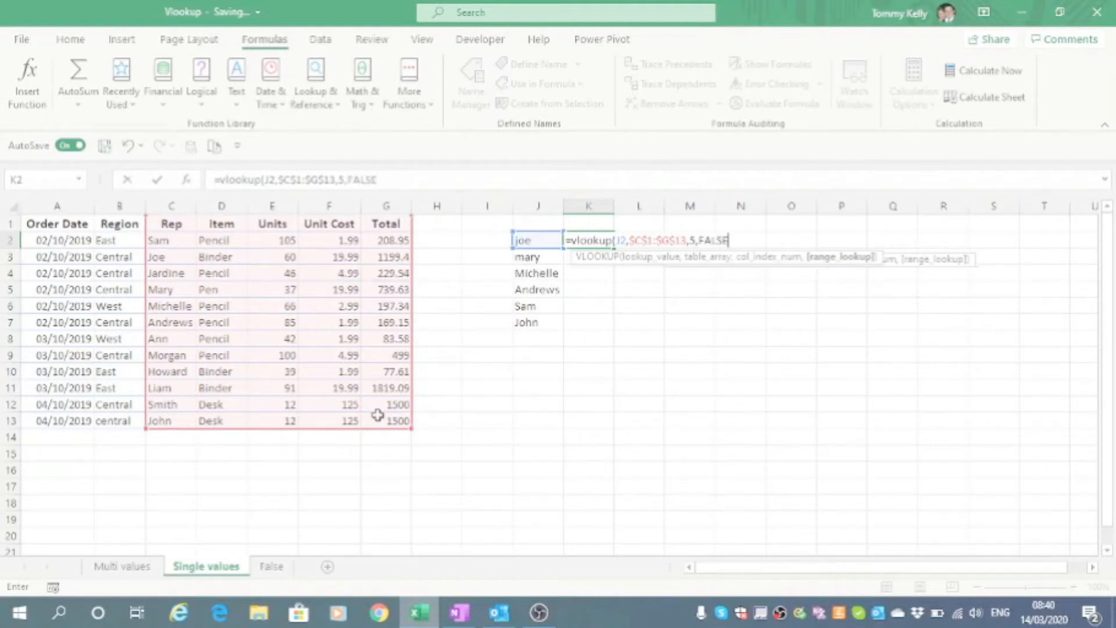
pyautogui.write(')')
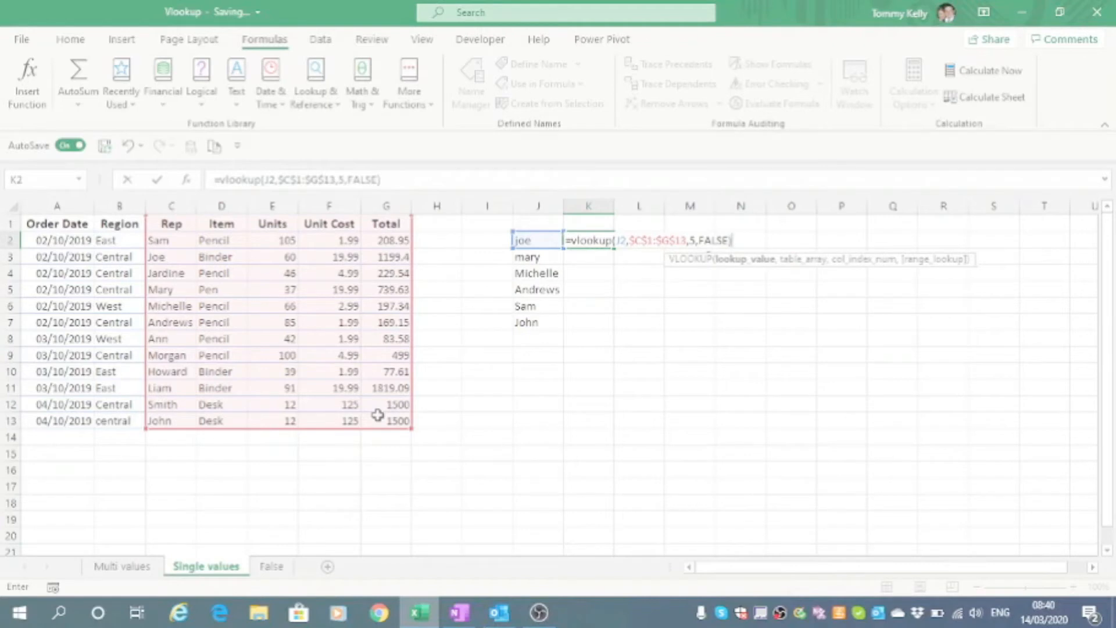
pyautogui.hotkey('ctrl', 'Return')
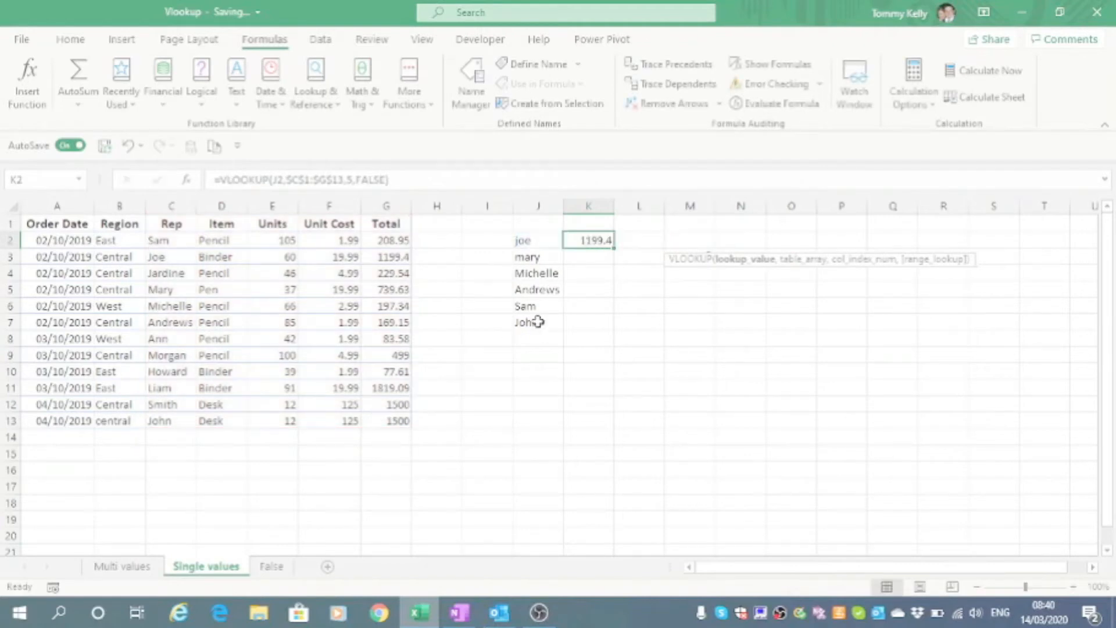
pyautogui.doubleClick(616, 249)
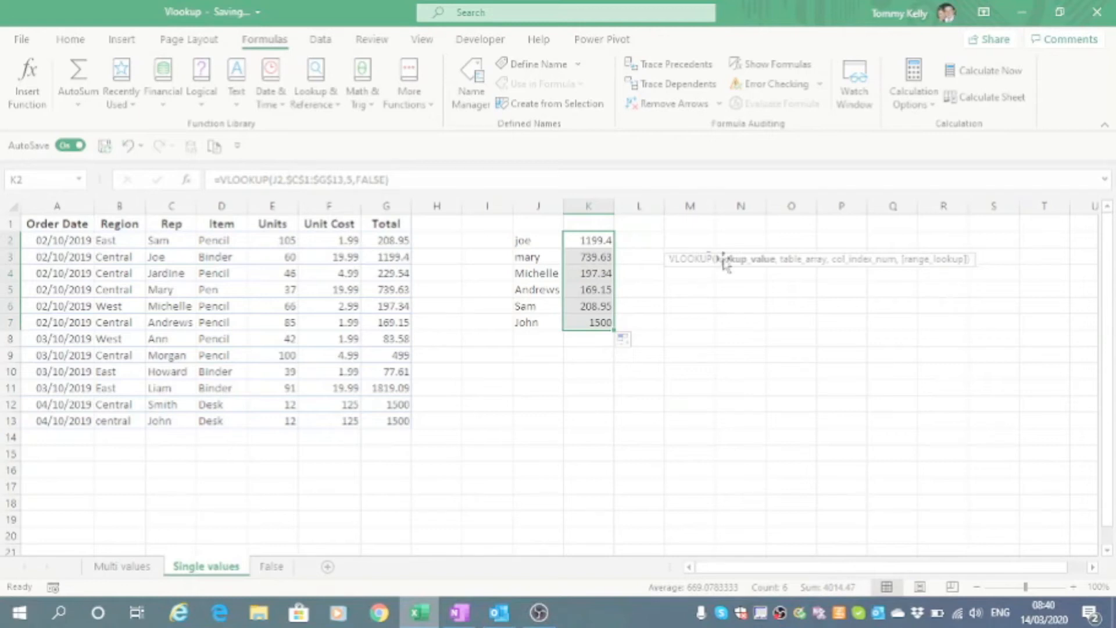
# Step: Clear the formulas from K2:K7, and name the range C1:G13 data
pyautogui.press('Delete')
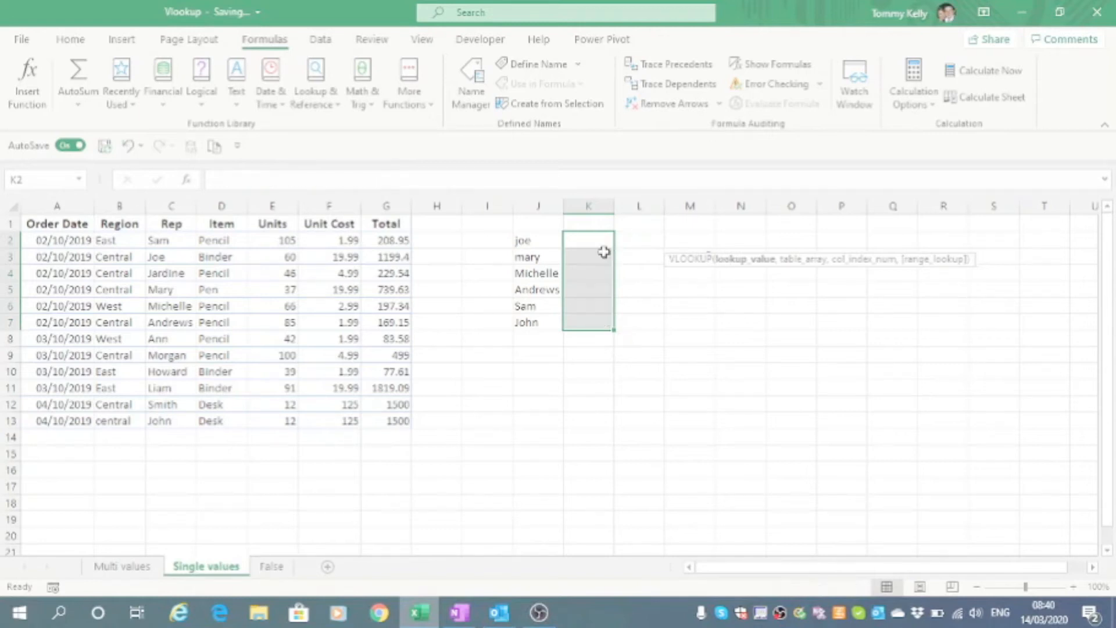
pyautogui.click(598, 238)
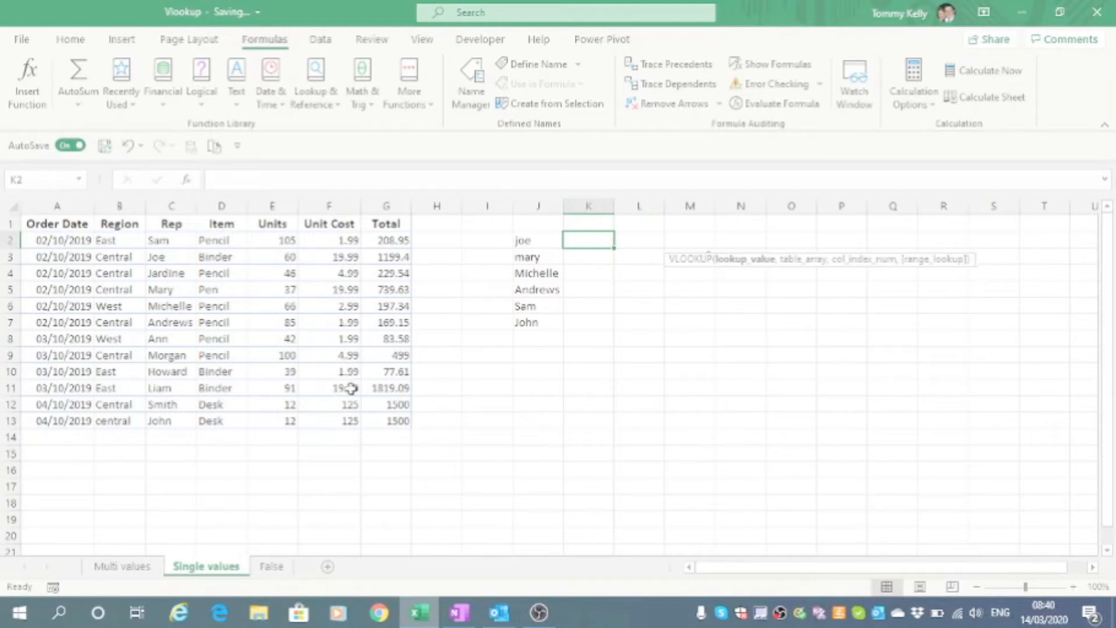
pyautogui.moveTo(170, 225); pyautogui.dragTo(392, 417)
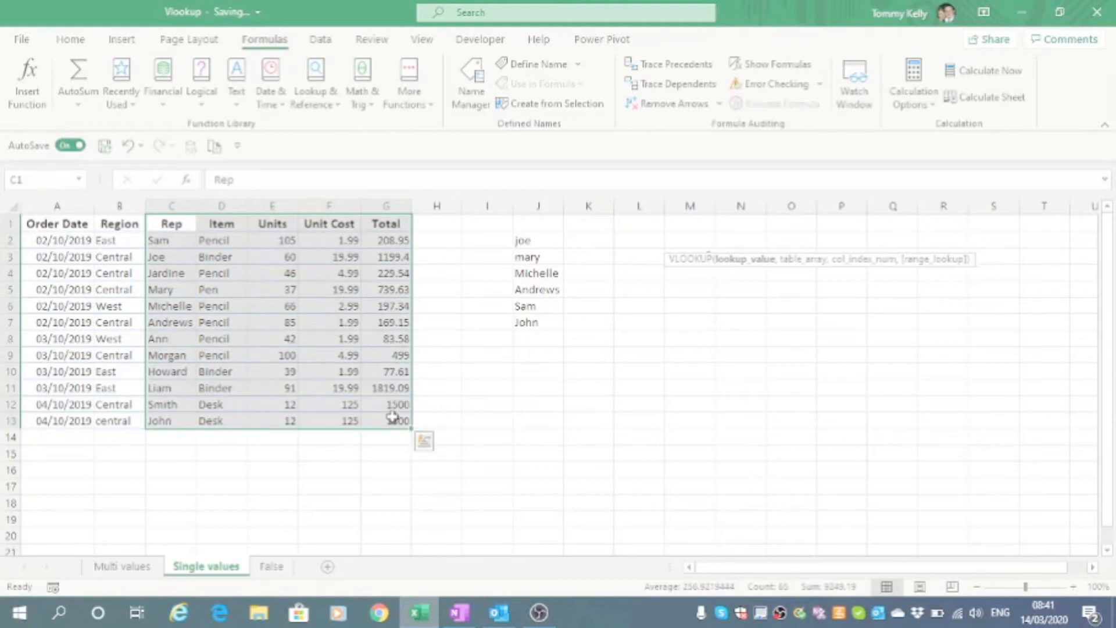
pyautogui.click(38, 178)
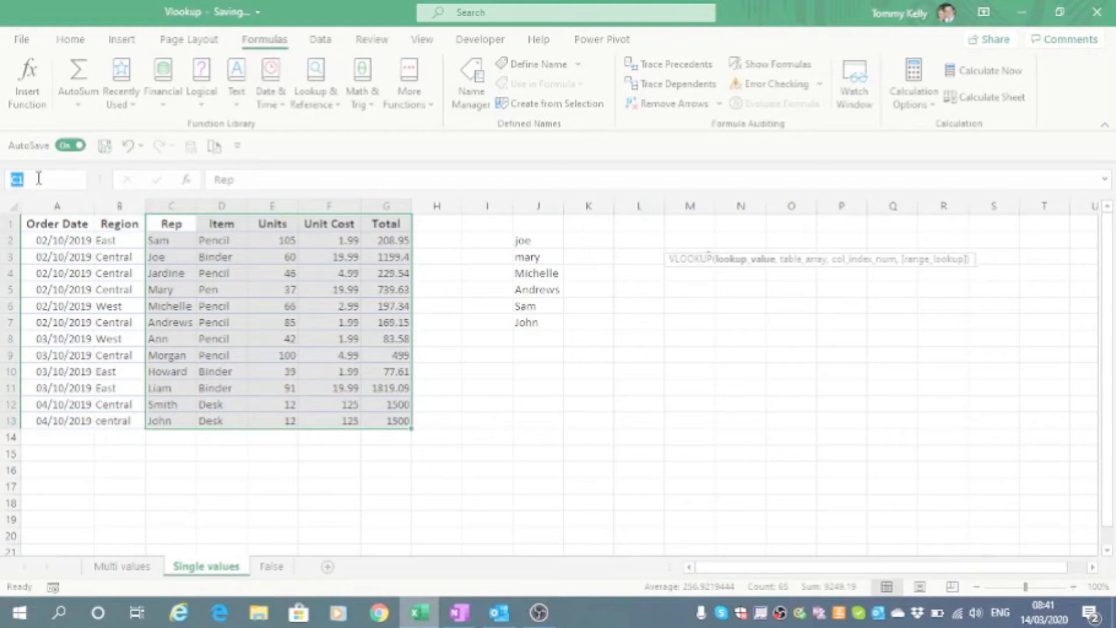
pyautogui.write('data')
pyautogui.press('Return')
# Step: Begin a VLOOKUP formula in K2 with J2 as the lookup value and the named range data as the table array
pyautogui.click(581, 239)
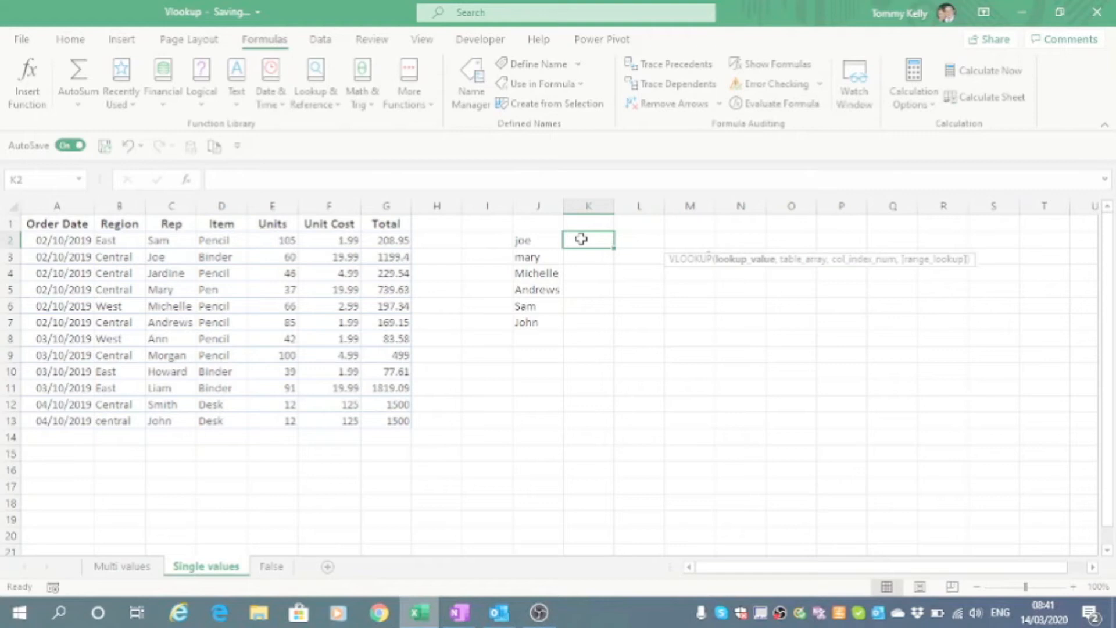
pyautogui.write('=vlo')
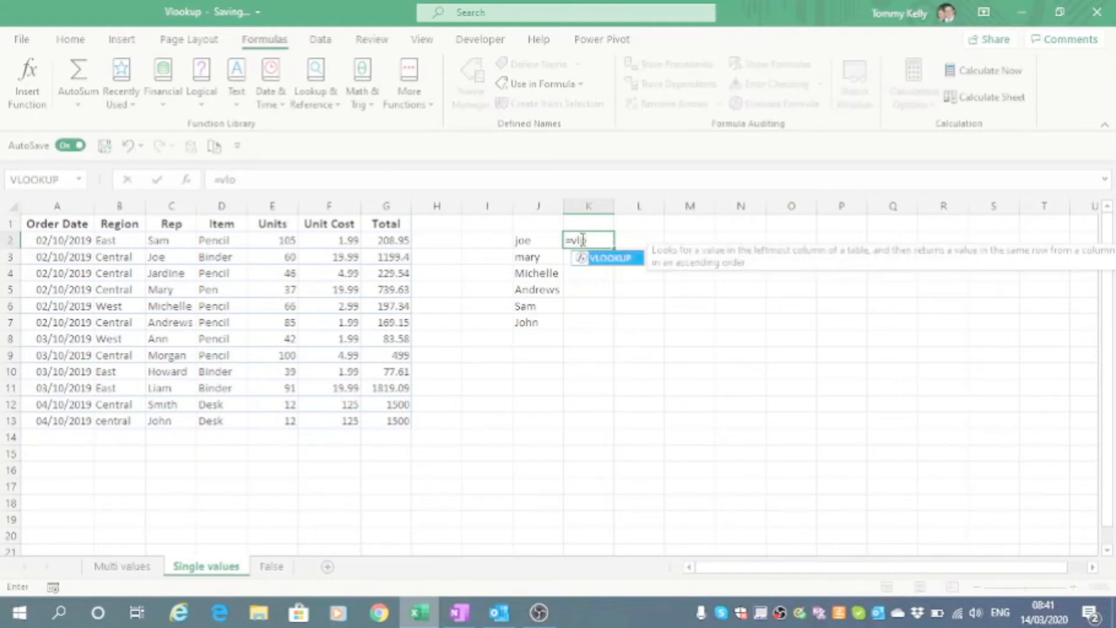
pyautogui.press('Tab')
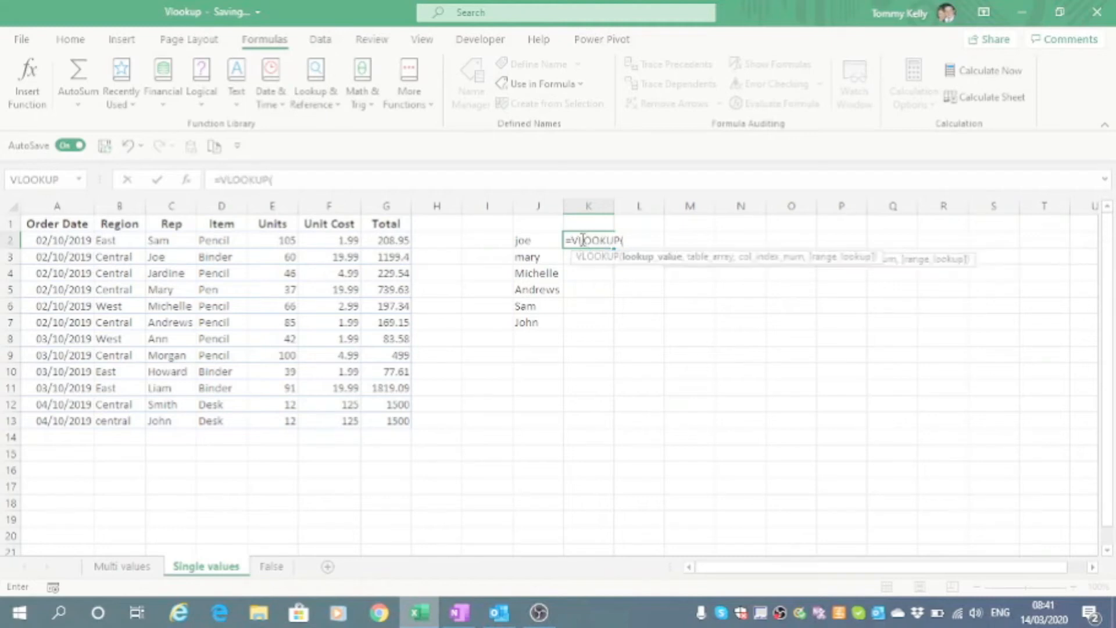
pyautogui.click(533, 239)
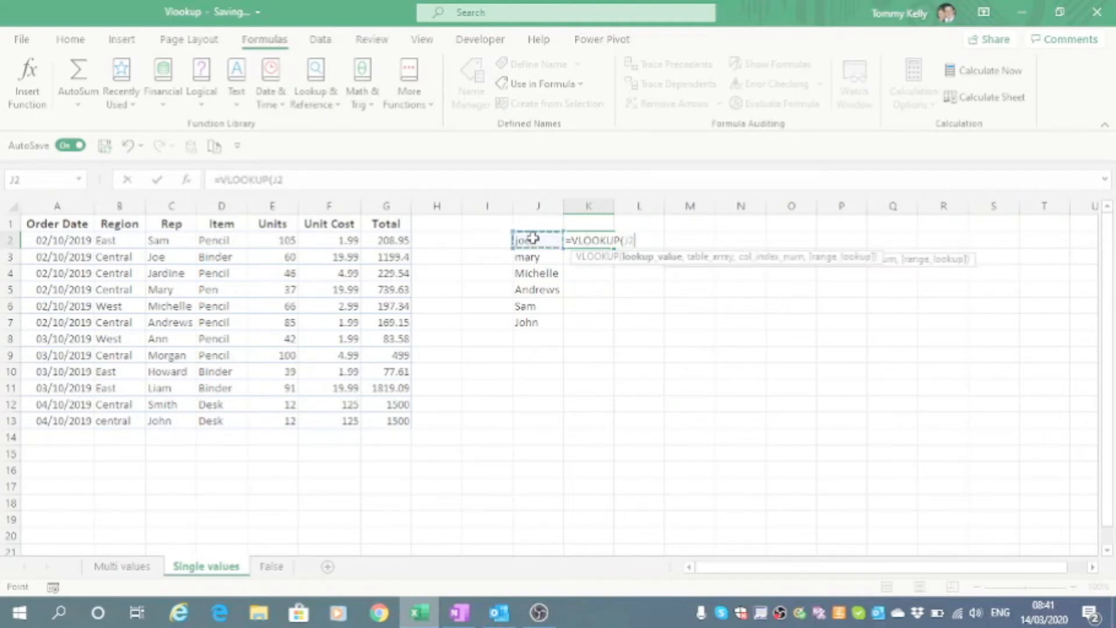
pyautogui.write(',')
pyautogui.write('dat')
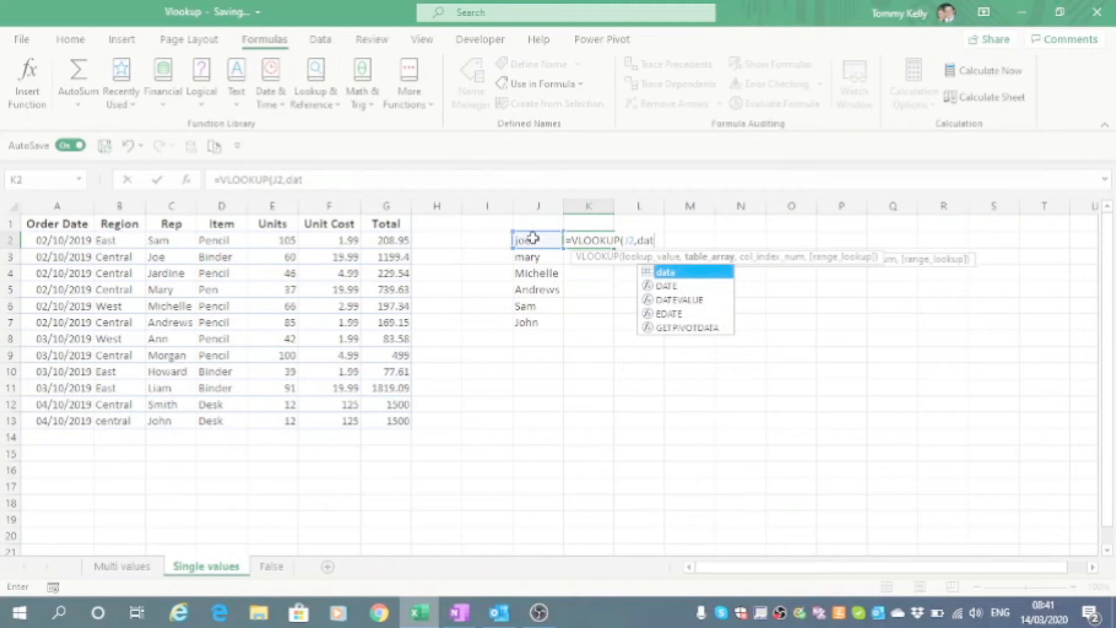
pyautogui.write('a')
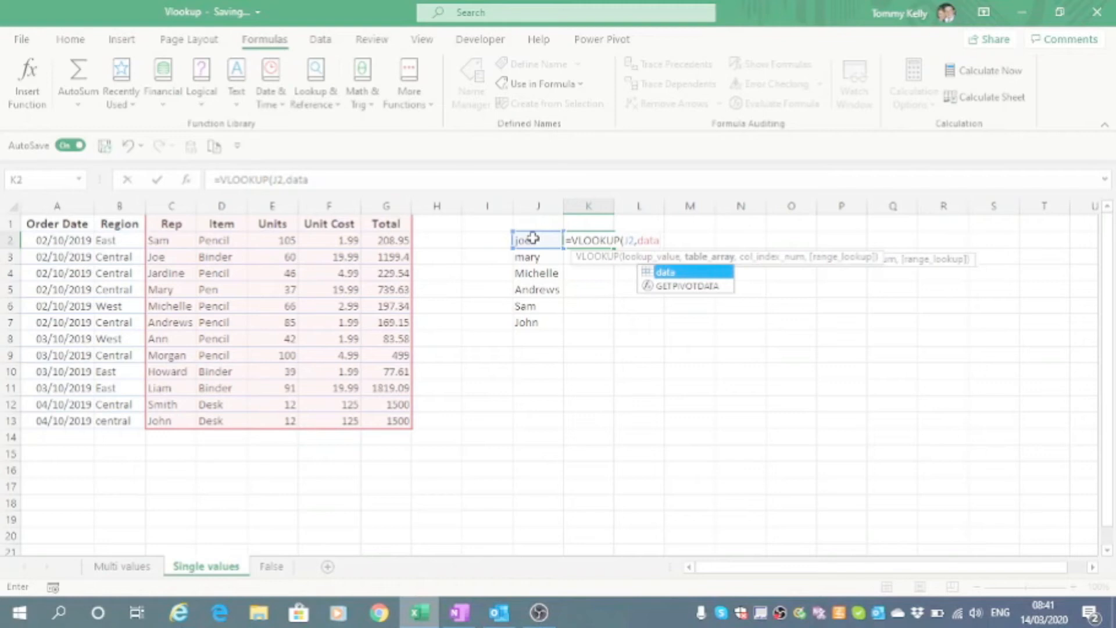
pyautogui.write(',')
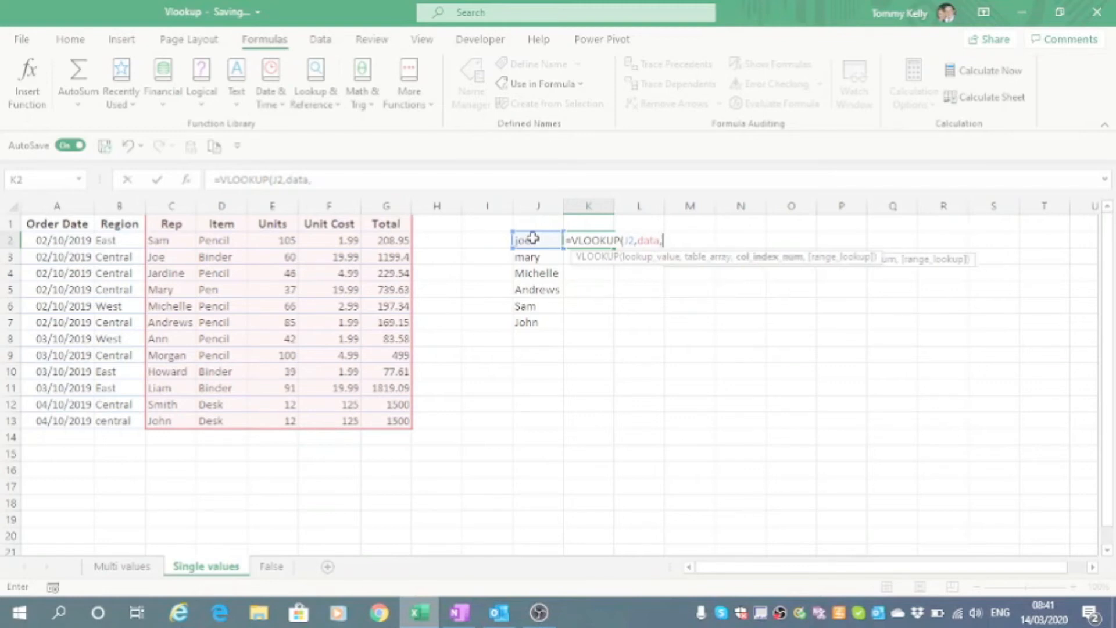
# Step: Finish the named-range VLOOKUP in K2 with column index 5 and FALSE for an exact match, and copy it down through K7
pyautogui.write('5,')
pyautogui.press('Down')
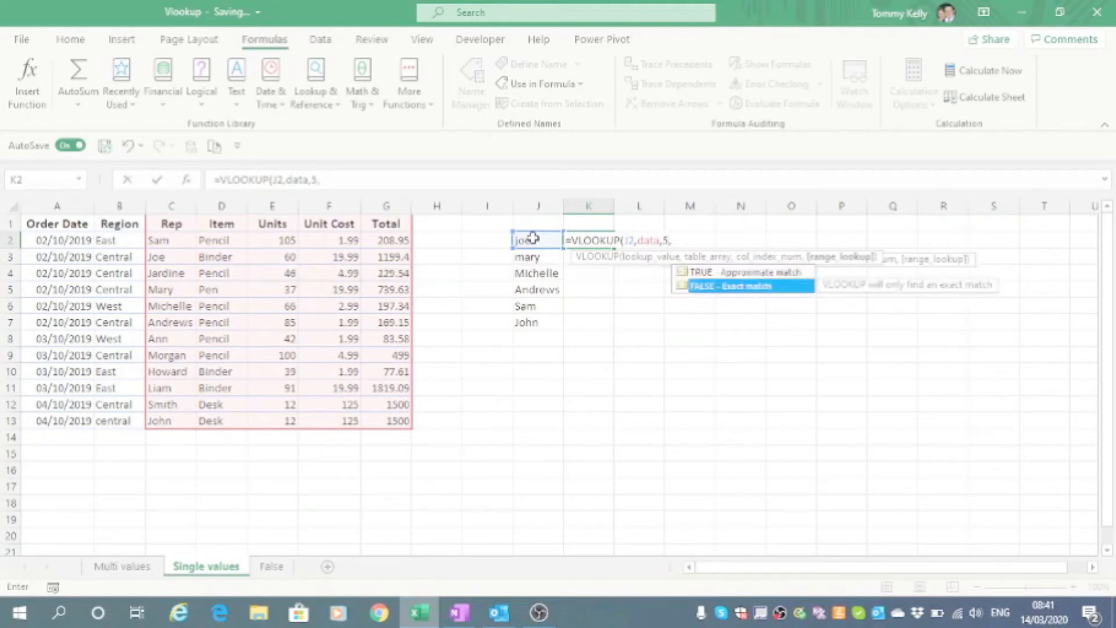
pyautogui.press('Tab')
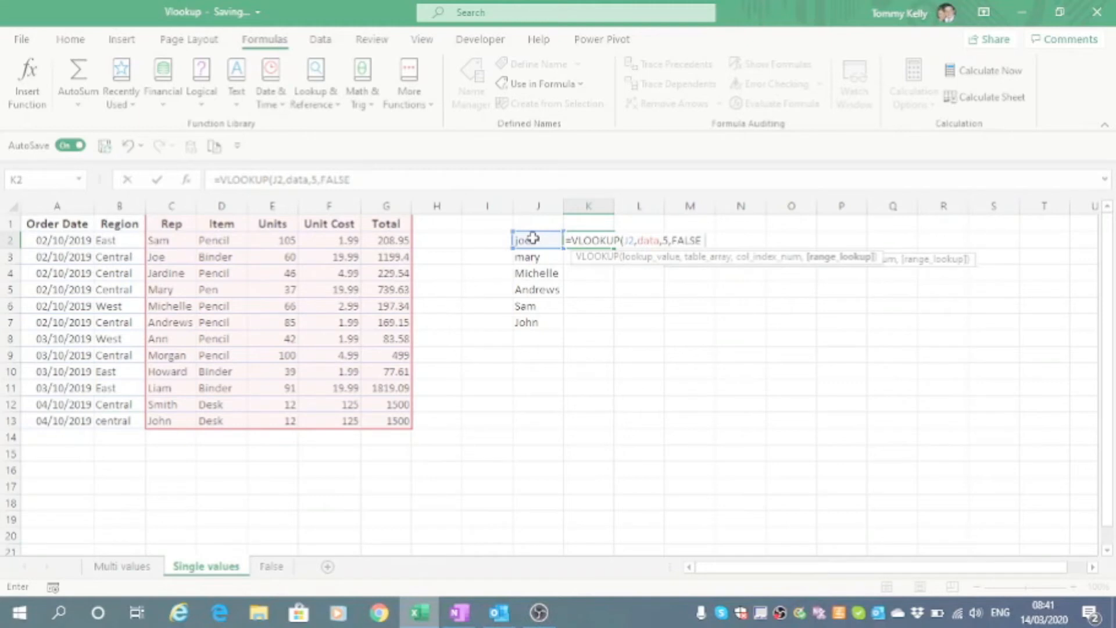
pyautogui.press('Return')
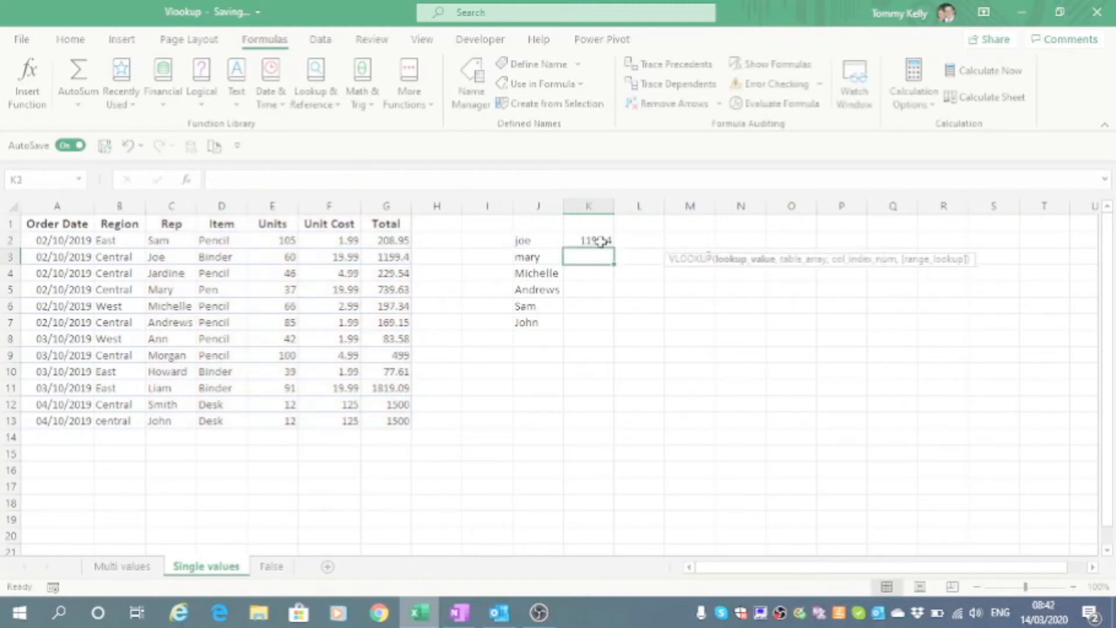
pyautogui.click(602, 240)
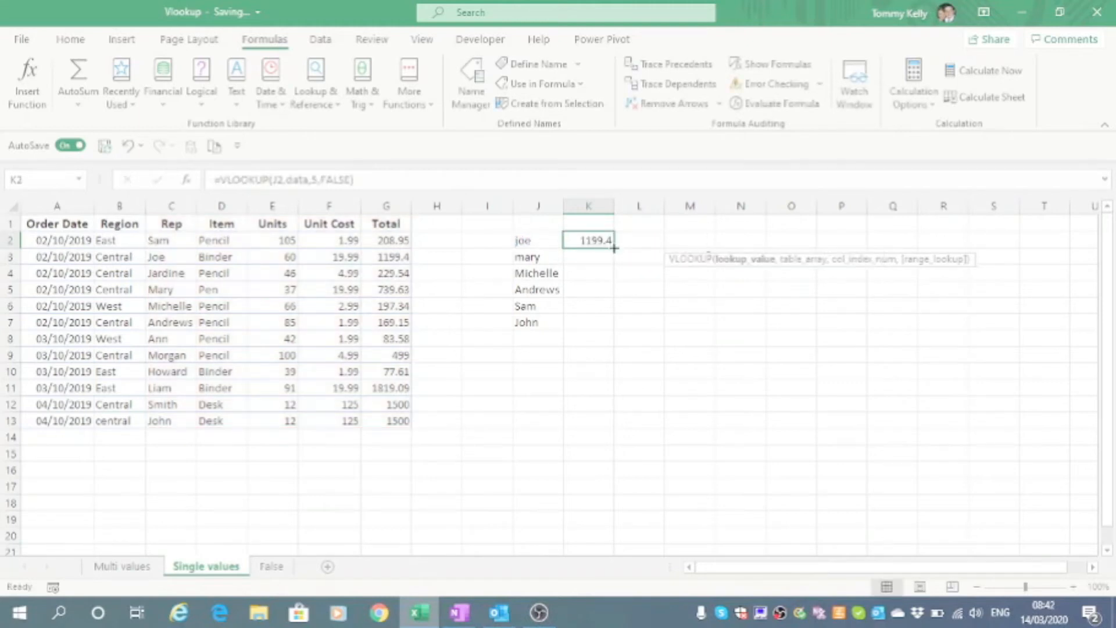
pyautogui.doubleClick(613, 247)
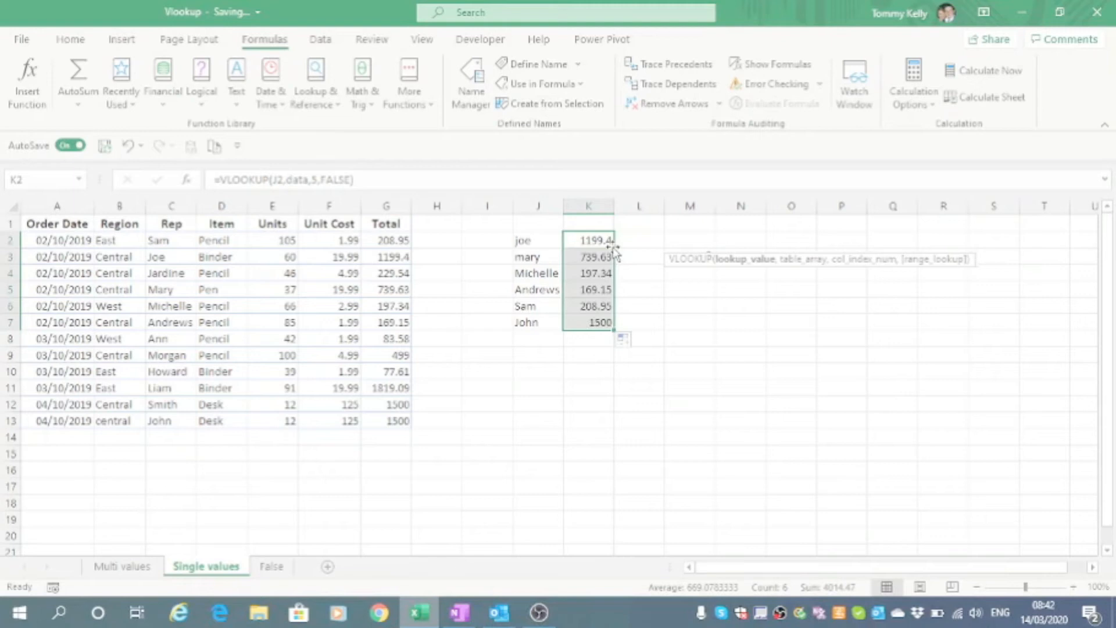
pyautogui.click(669, 312)
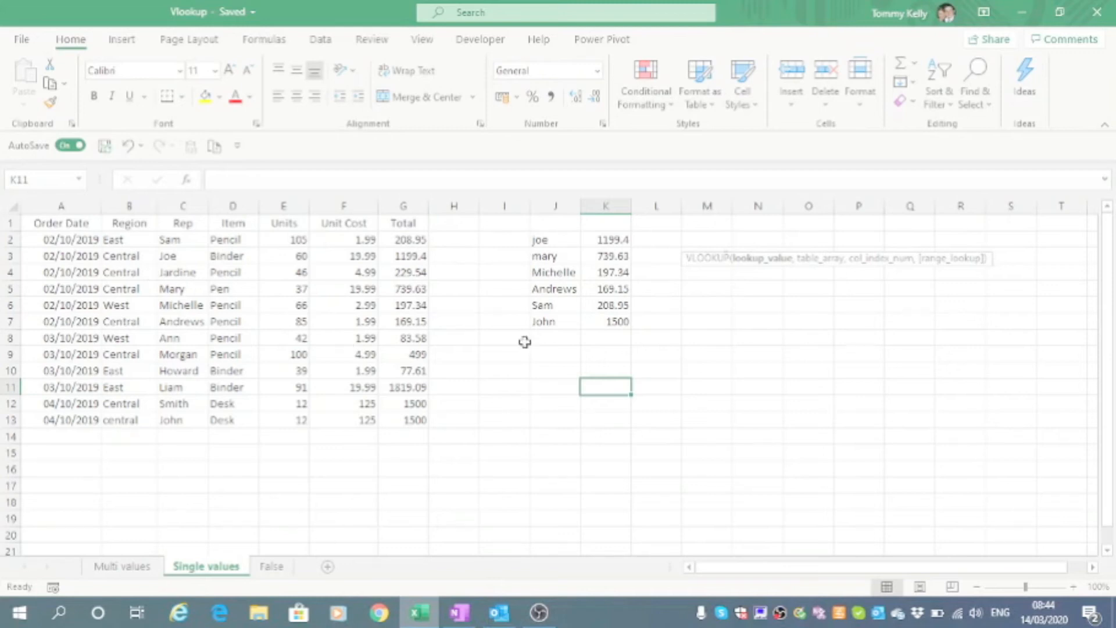
# Step: Delete the named-range VLOOKUP formulas from K2:K7
pyautogui.moveTo(617, 246); pyautogui.dragTo(618, 323)
pyautogui.press('Delete')
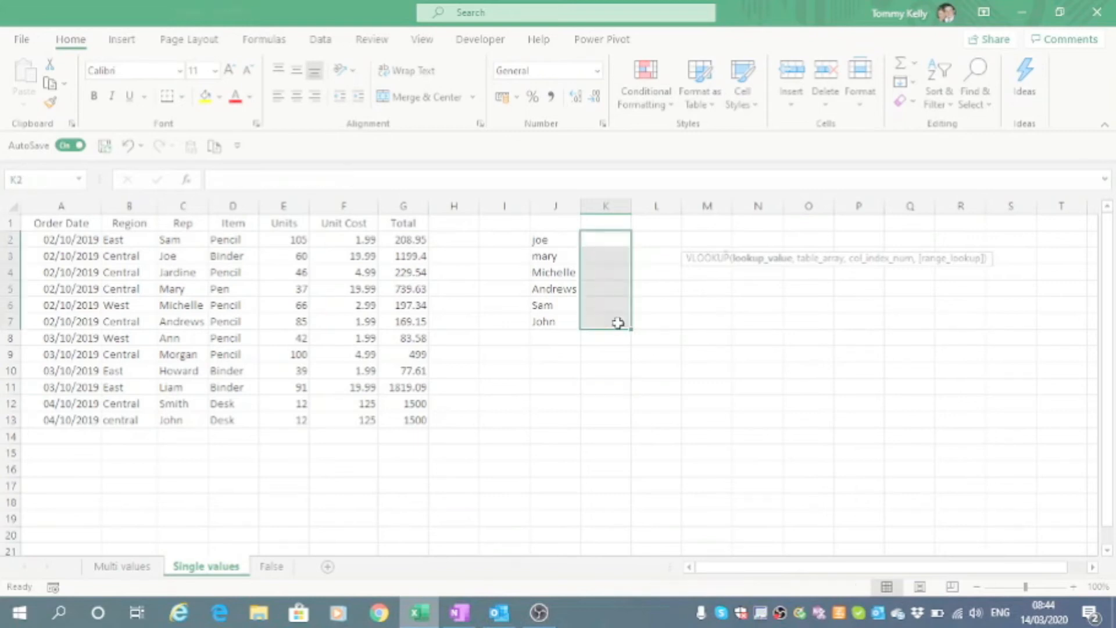
# Step: Convert the order data in A1:G13 into a table with headers, and name the table tbldata
pyautogui.click(181, 303)
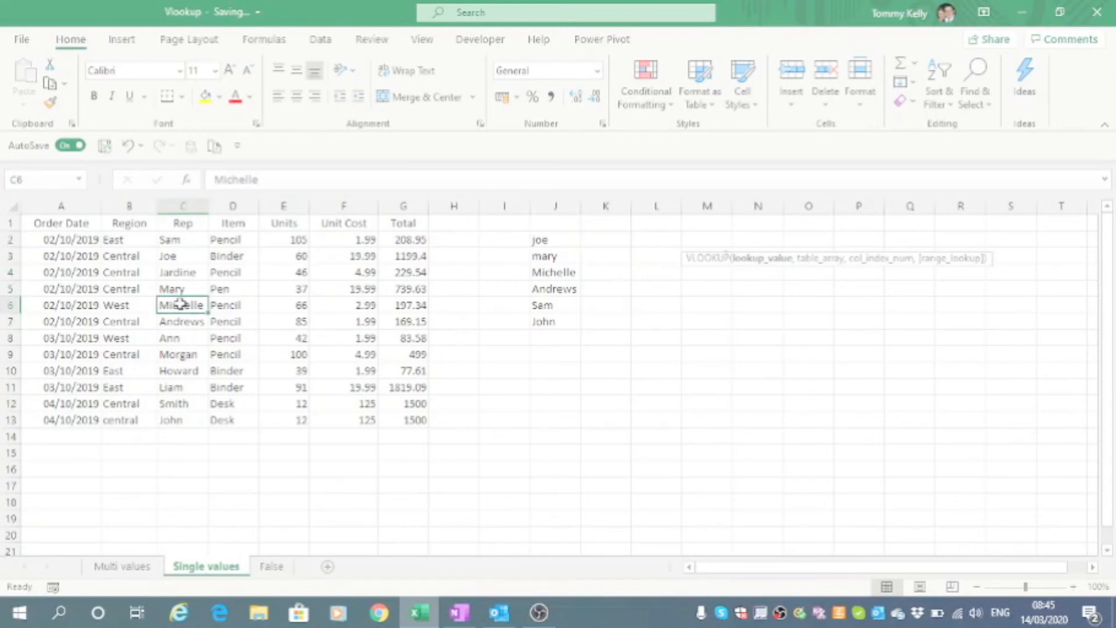
pyautogui.click(323, 42)
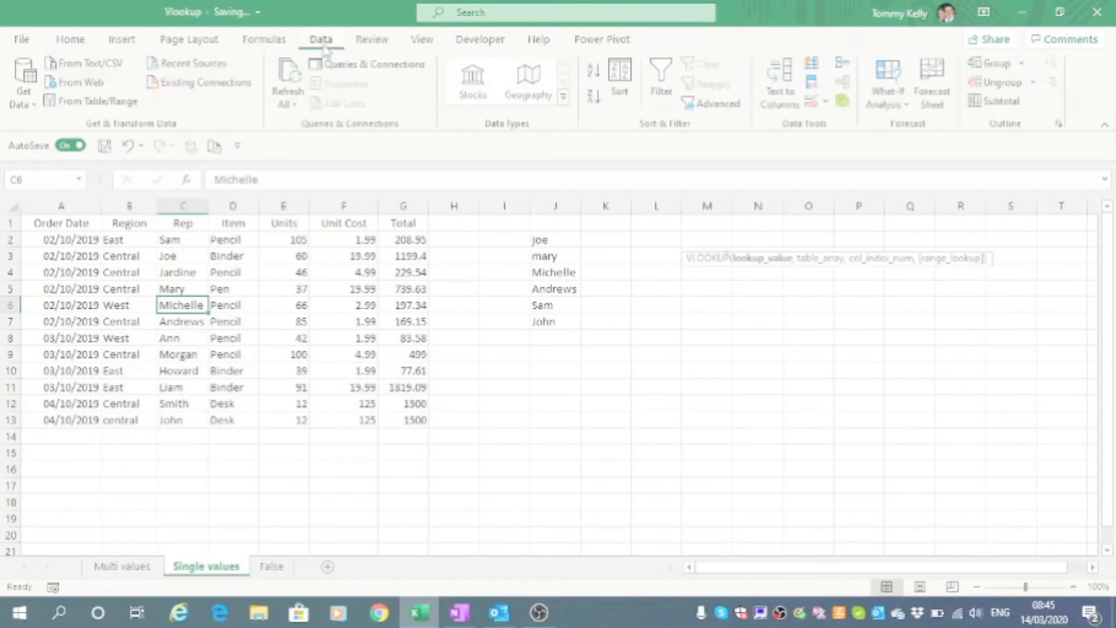
pyautogui.click(125, 45)
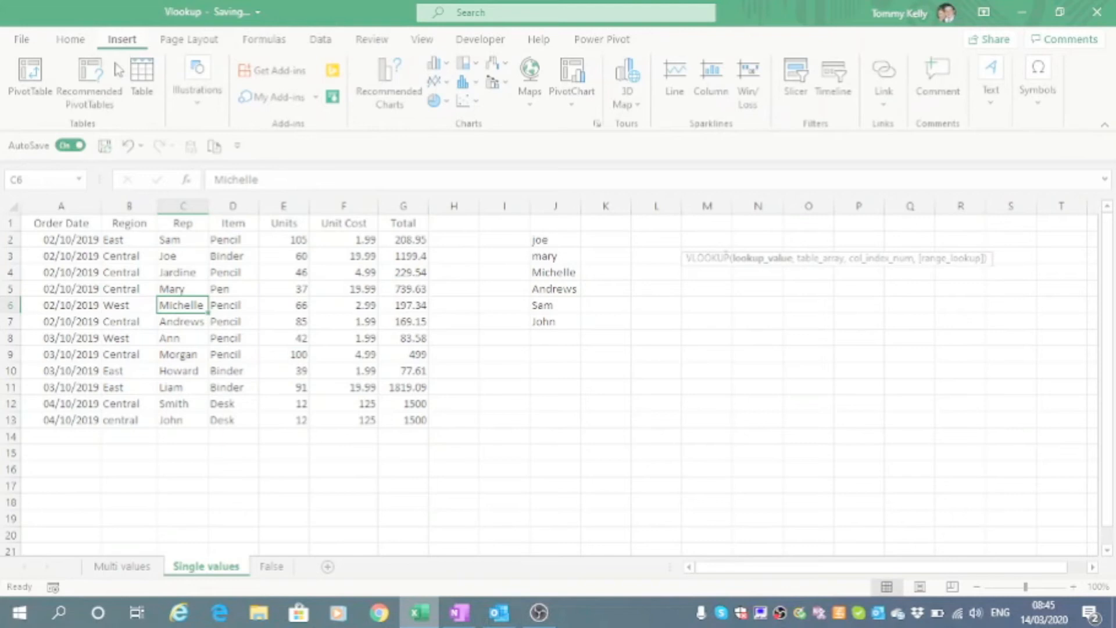
pyautogui.click(141, 81)
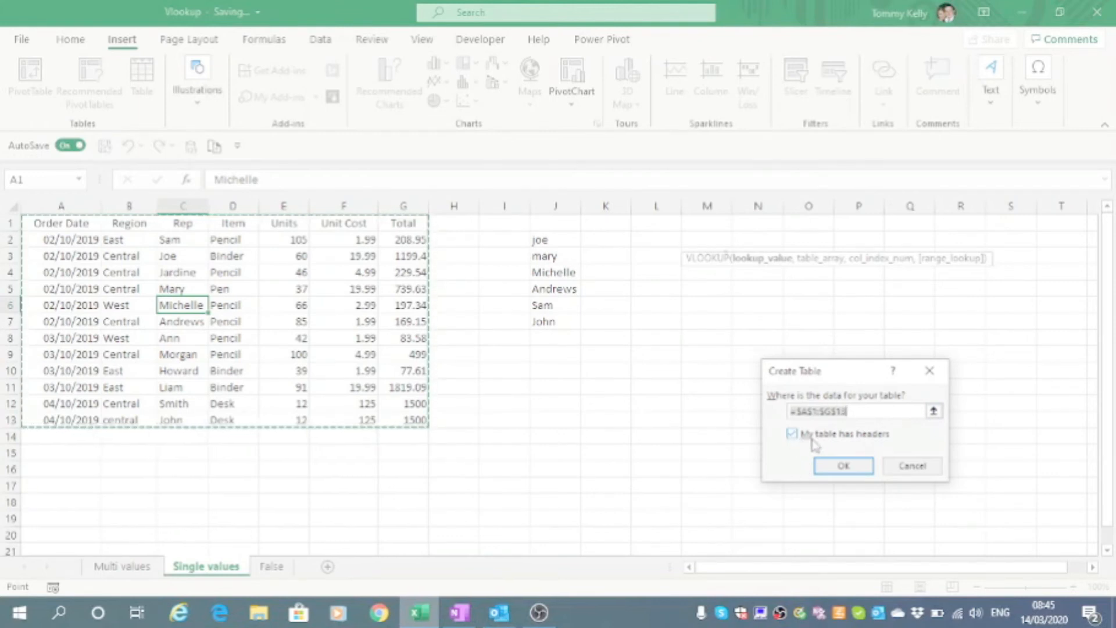
pyautogui.click(843, 467)
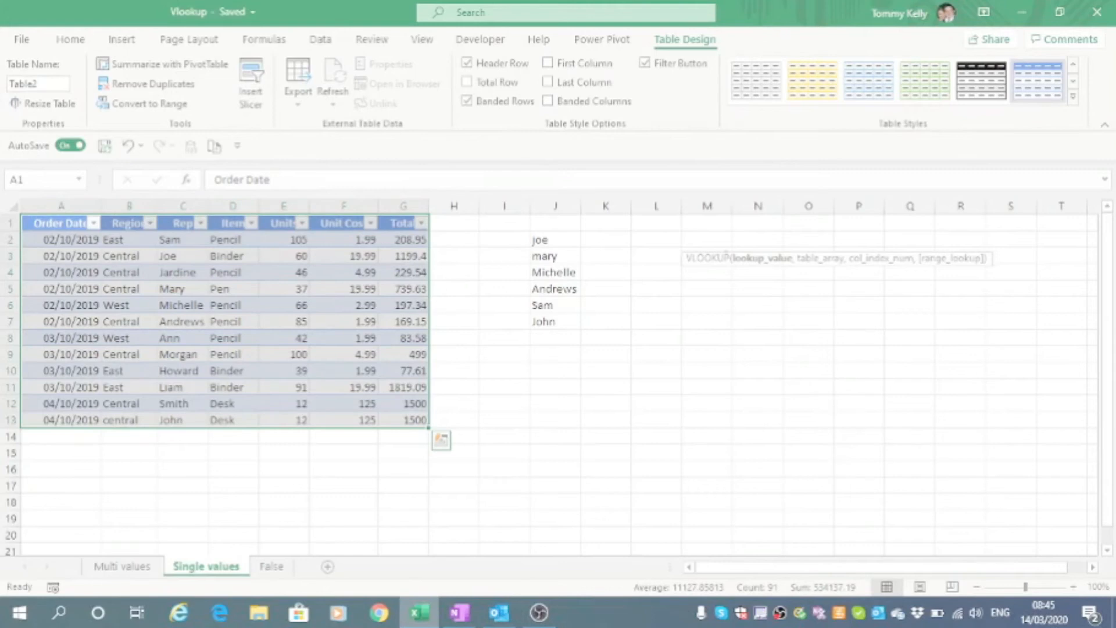
pyautogui.click(48, 82)
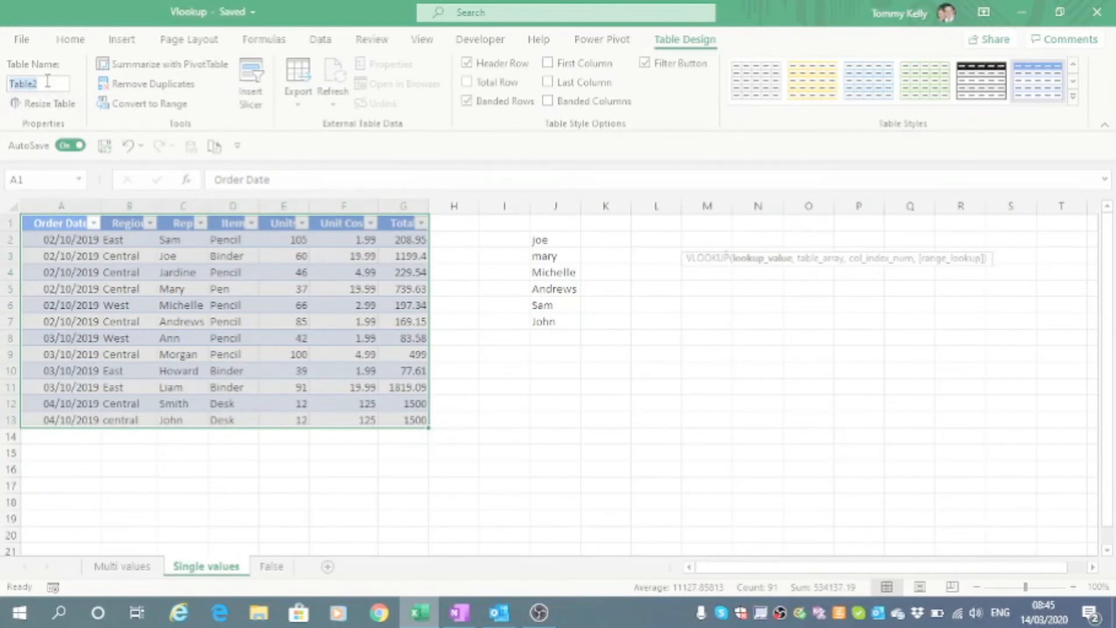
pyautogui.write('tbldata')
pyautogui.press('Return')
# Step: Begin a VLOOKUP formula in K2 with J2 as the lookup value
pyautogui.click(601, 240)
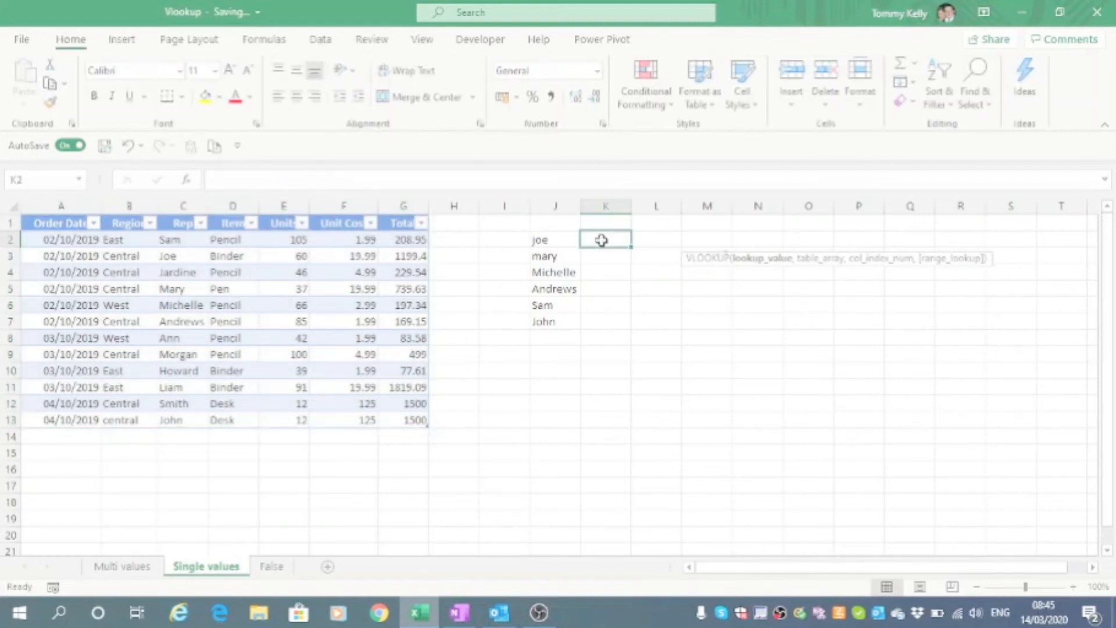
pyautogui.write('=vlo')
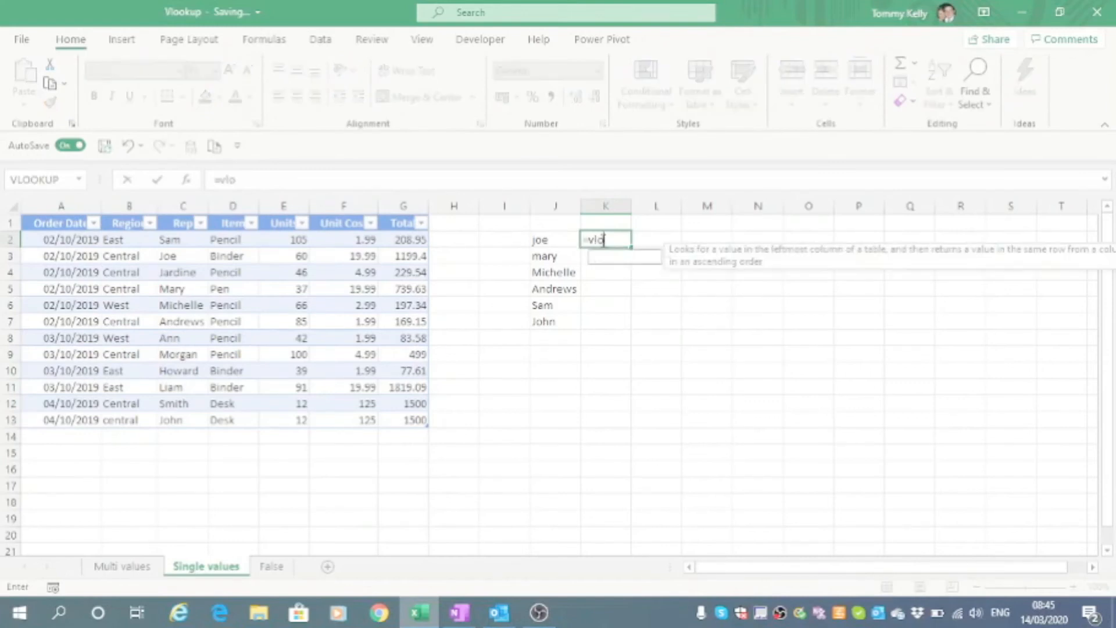
pyautogui.press('Tab')
pyautogui.write('(')
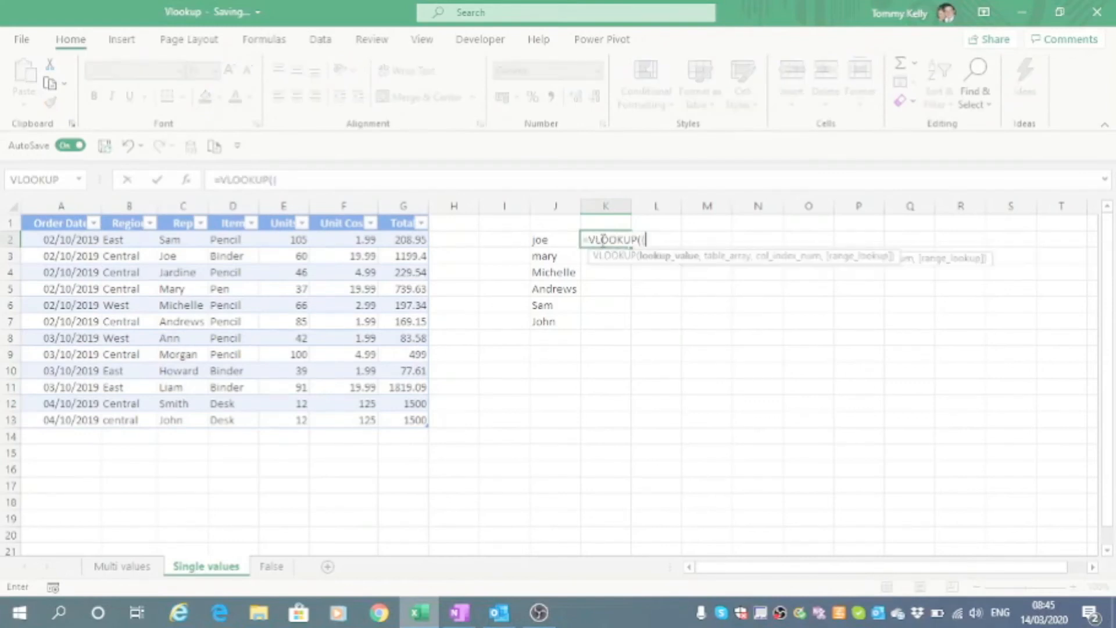
pyautogui.click(558, 240)
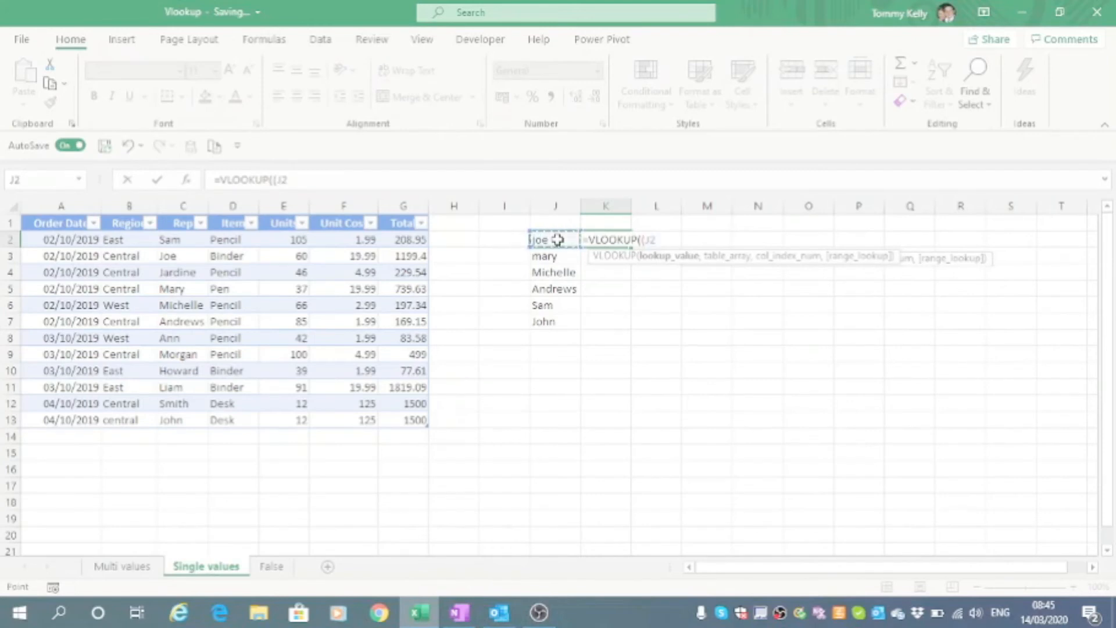
pyautogui.write(',')
pyautogui.press('BackSpace')
pyautogui.press('BackSpace')
pyautogui.press('BackSpace')
pyautogui.press('BackSpace')
pyautogui.click(558, 240)
pyautogui.write(',')
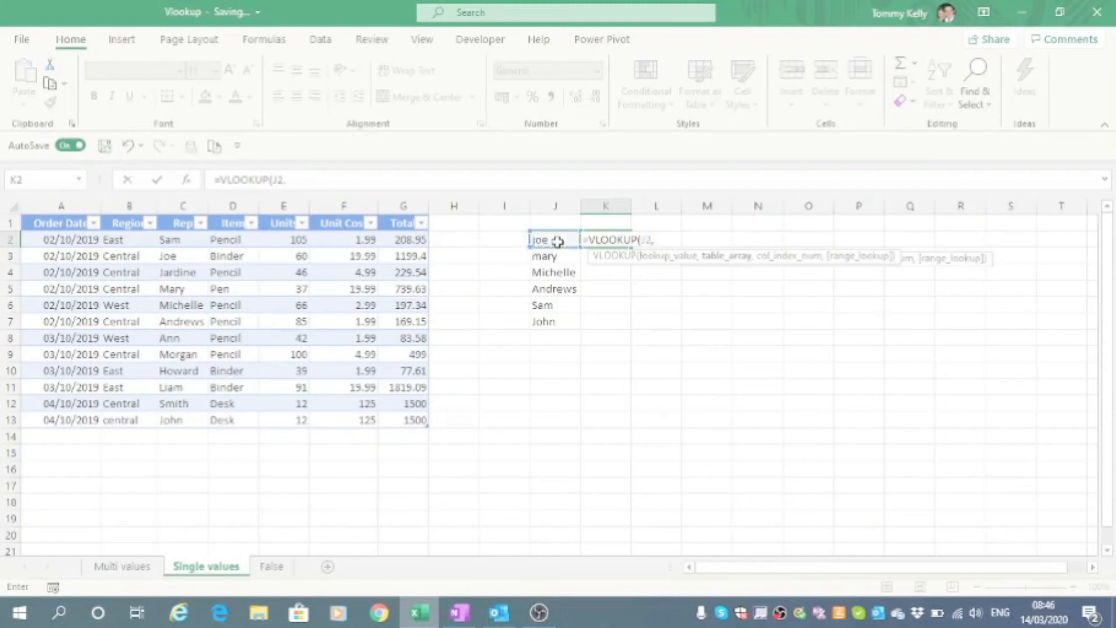
# Step: Set the table array of the K2 VLOOKUP to the Rep through Total columns, tbldata[[Rep]:[Total]]
pyautogui.click(181, 214)
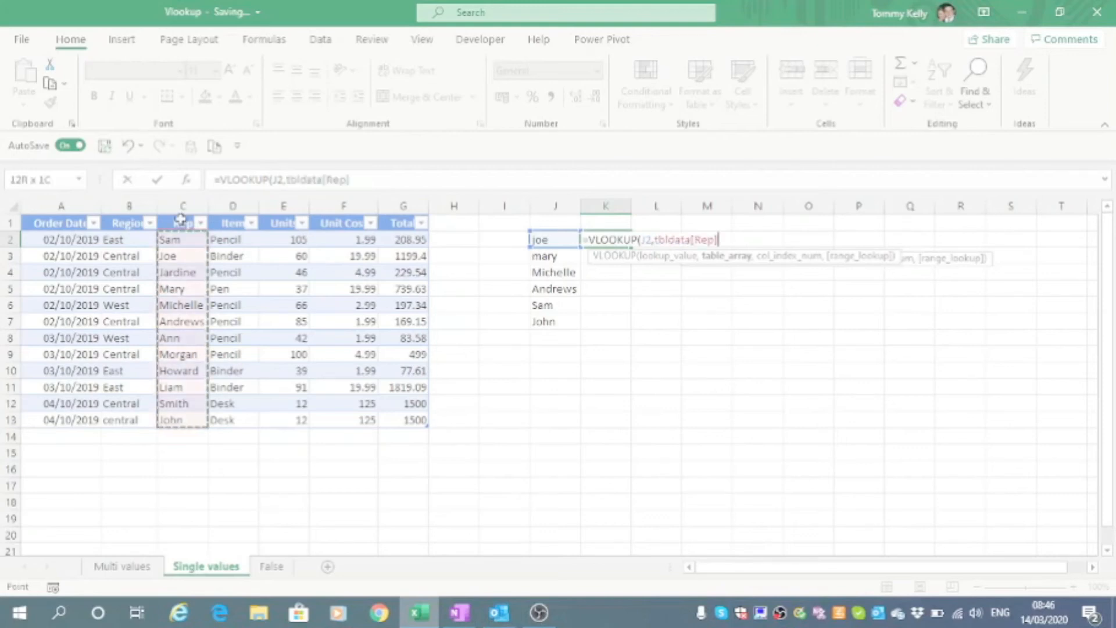
pyautogui.moveTo(210, 219); pyautogui.dragTo(241, 223)
pyautogui.moveTo(288, 225); pyautogui.dragTo(399, 225)
pyautogui.write(',')
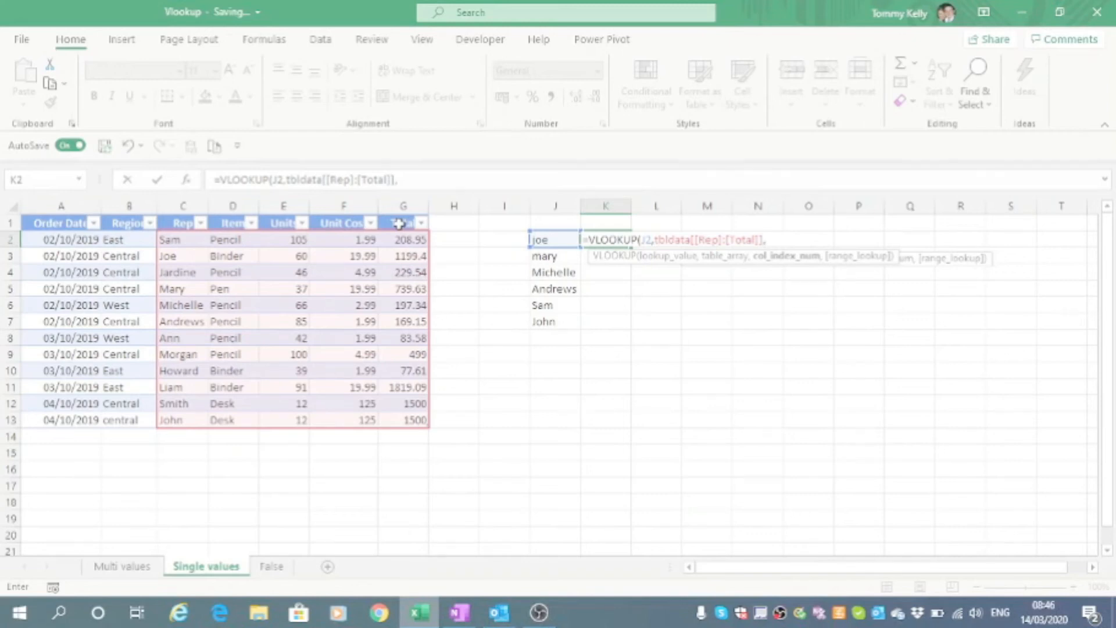
# Step: Finish the K2 VLOOKUP with column index 5 and FALSE for an exact match, and copy it down through K7
pyautogui.write('5,')
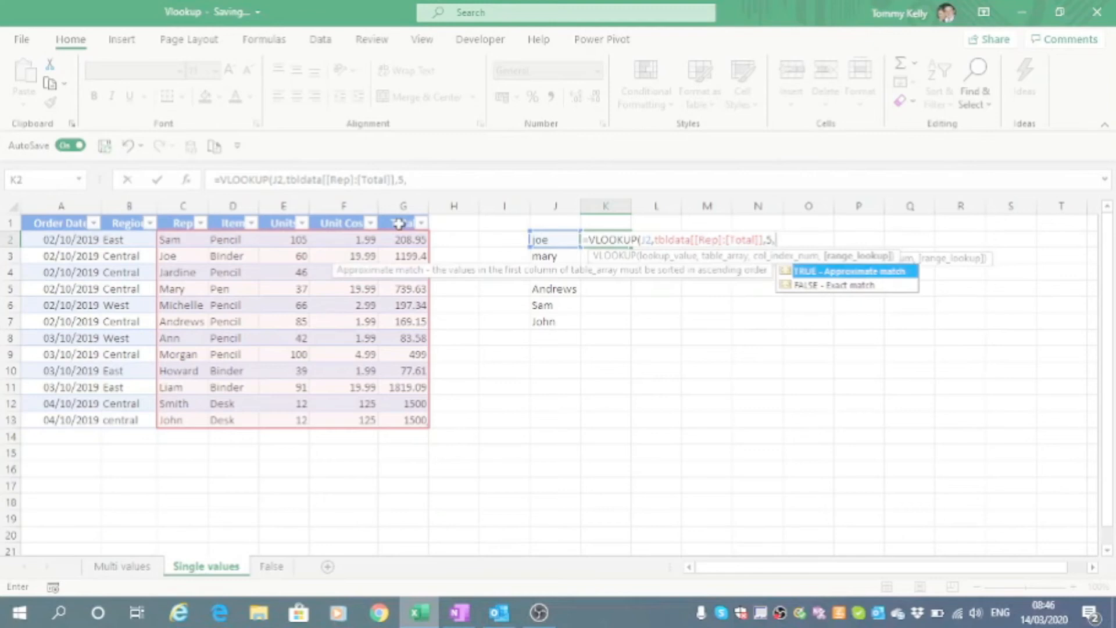
pyautogui.press('Down')
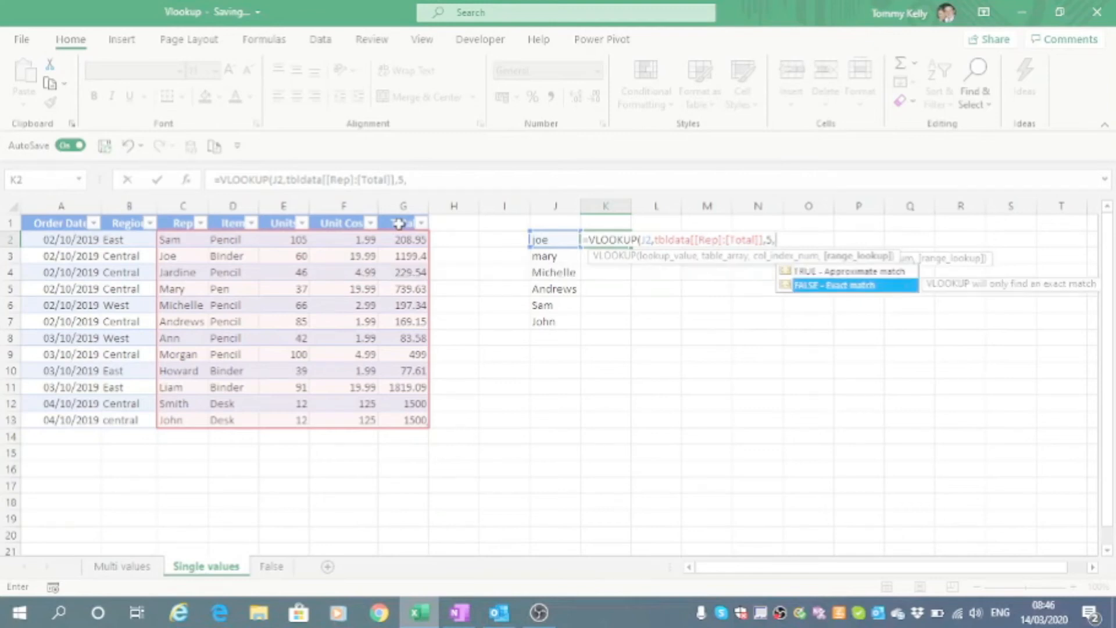
pyautogui.press('Tab')
pyautogui.write(')')
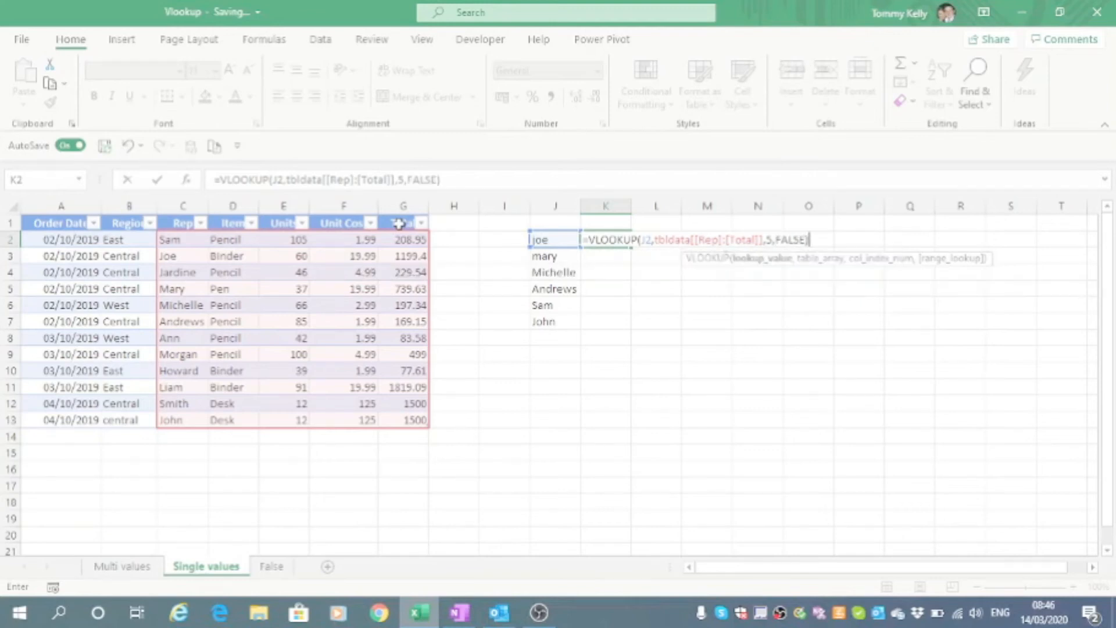
pyautogui.press('Return')
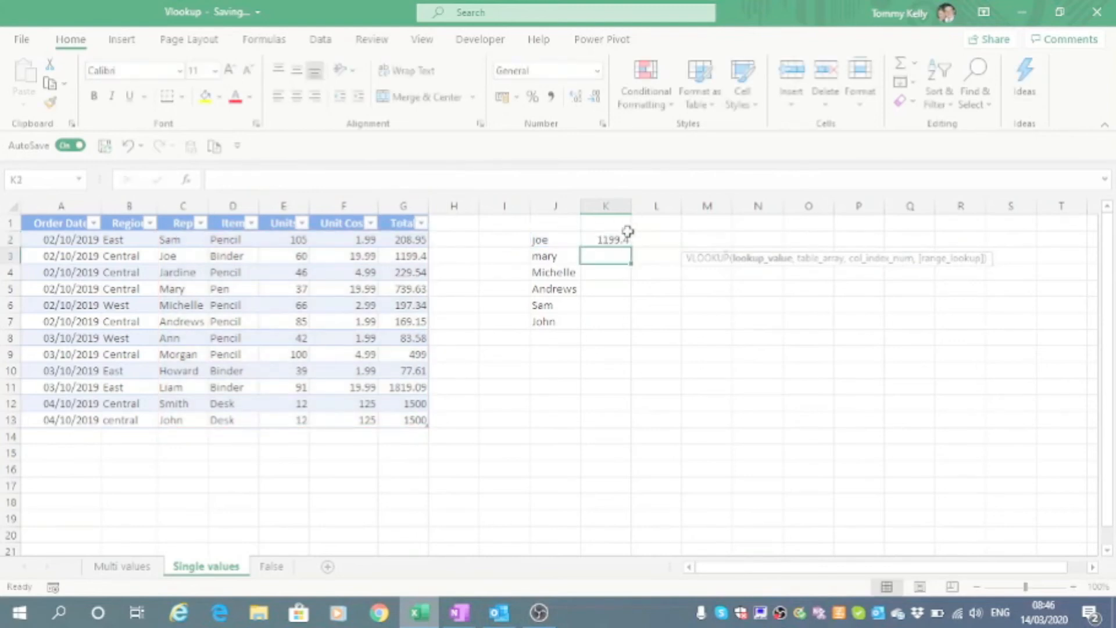
pyautogui.click(622, 238)
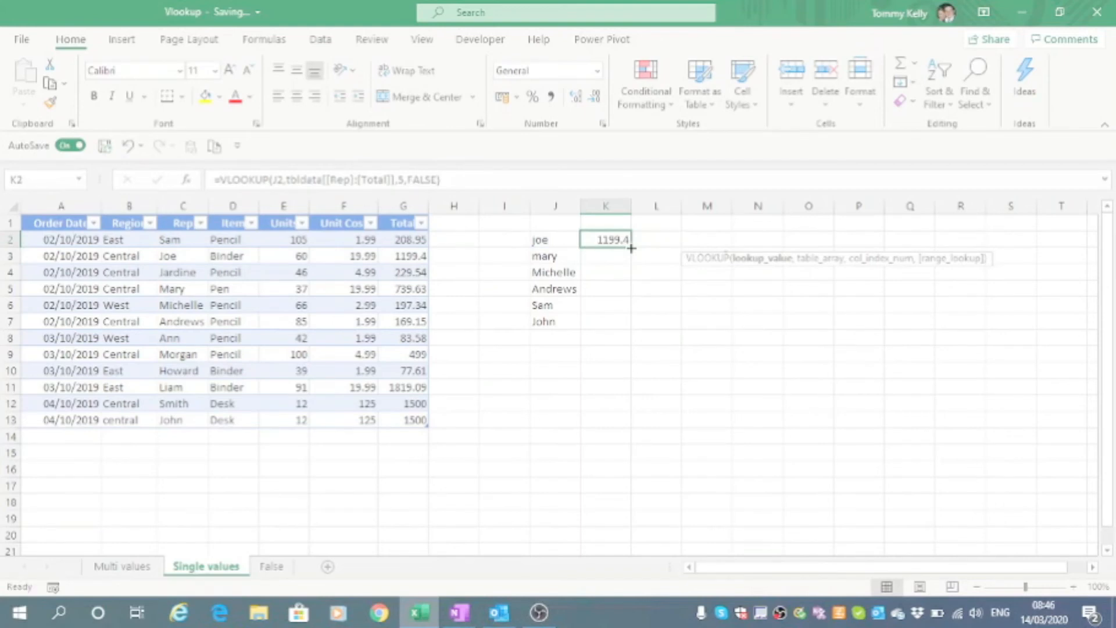
pyautogui.doubleClick(630, 249)
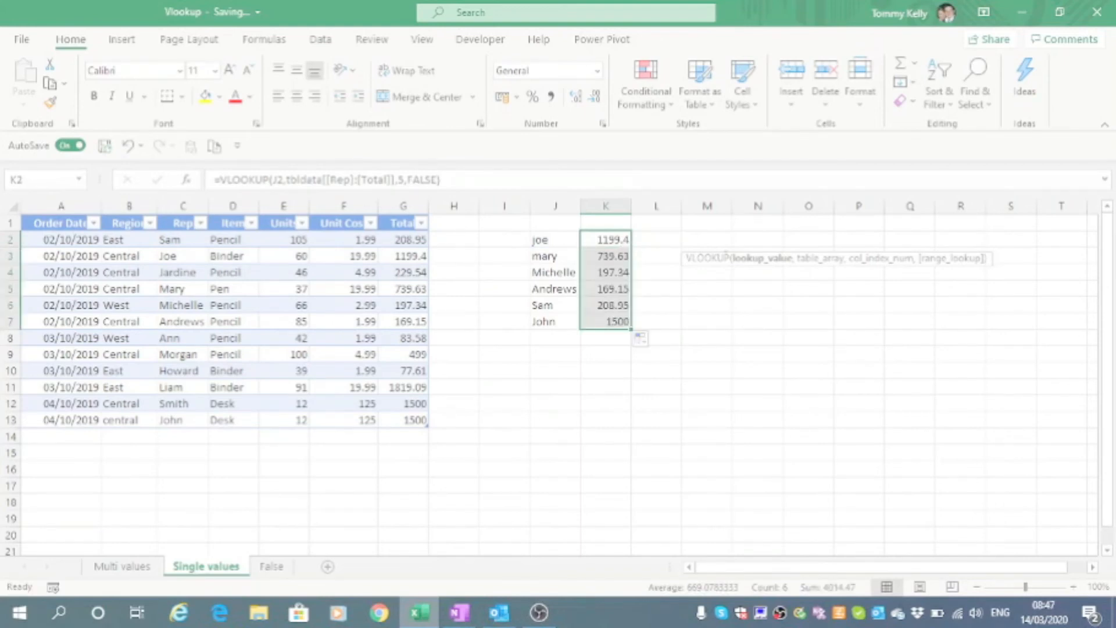
# Step: Start a new table record in row 14 with order date 05/10/2019 and region central
pyautogui.click(68, 435)
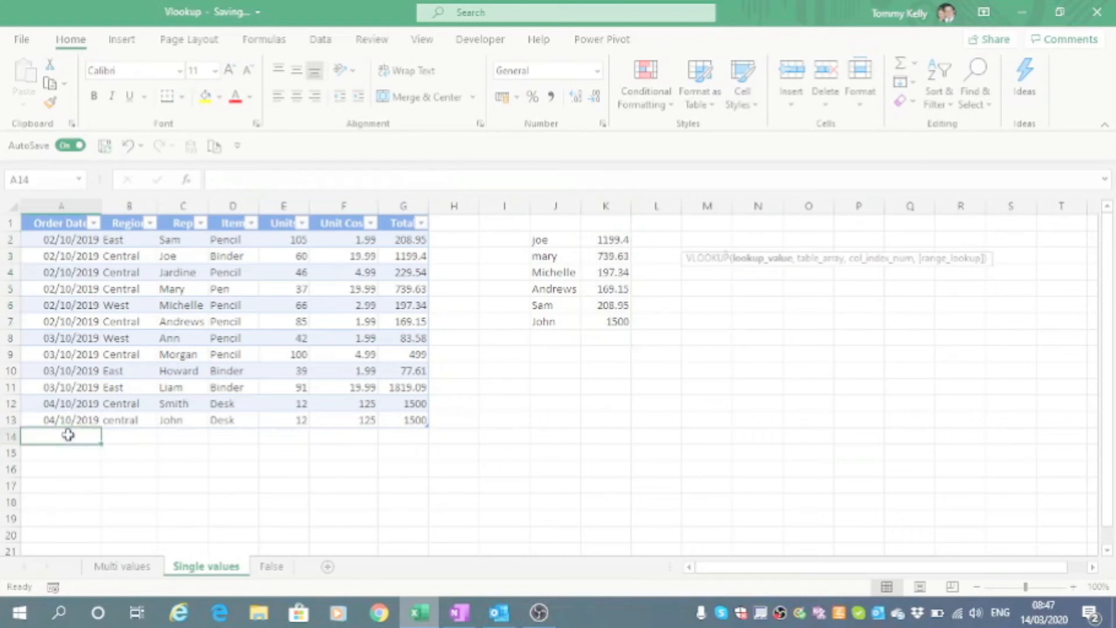
pyautogui.write('j5')
pyautogui.press('BackSpace')
pyautogui.press('BackSpace')
pyautogui.write('05')
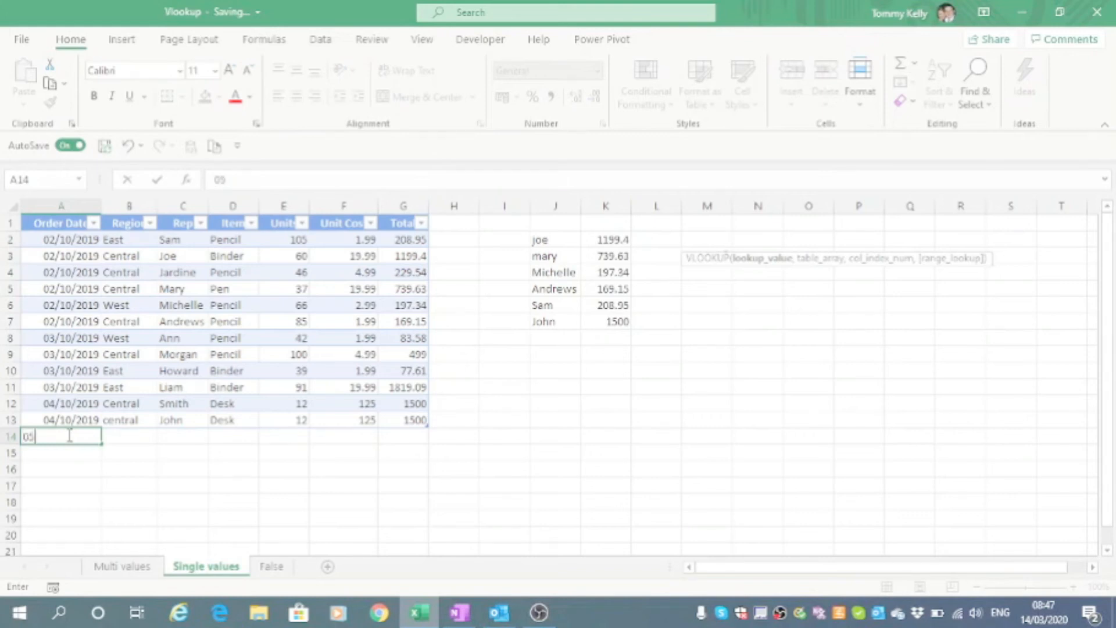
pyautogui.write('/10/2019')
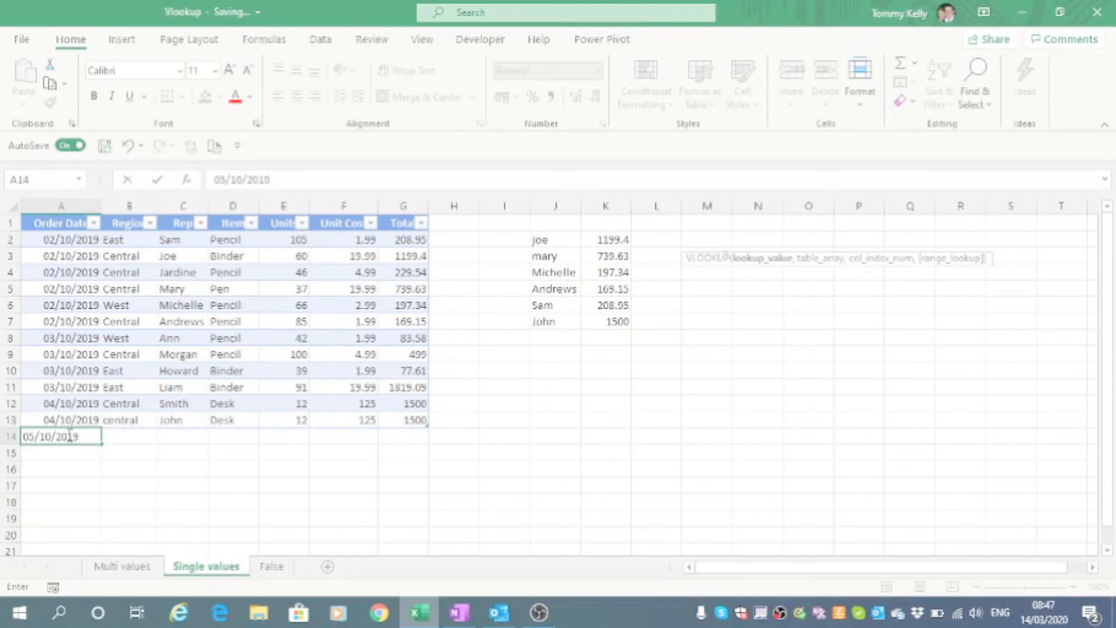
pyautogui.press('Tab')
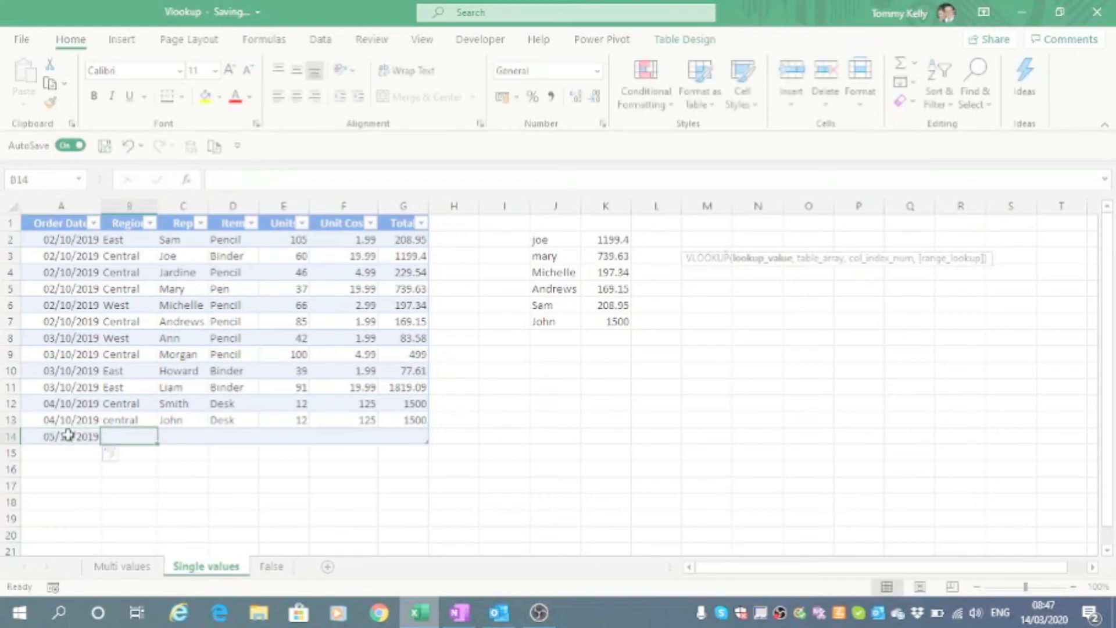
pyautogui.write('central')
pyautogui.press('Tab')
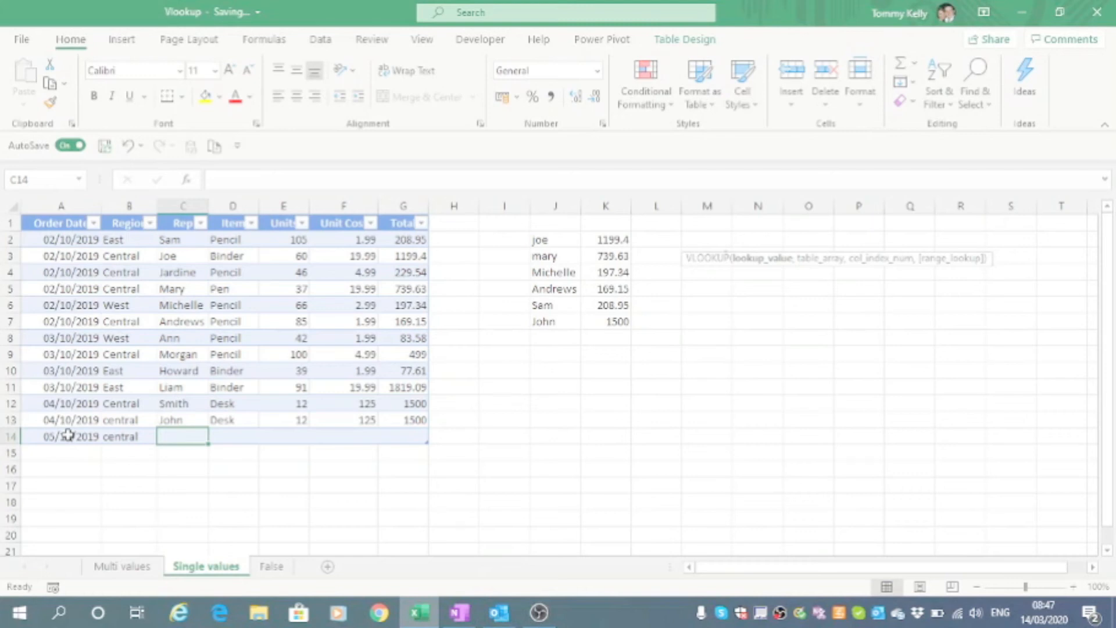
# Step: Complete the row 14 record with the new rep's first name, item Desk, 10 units and unit cost 125
pyautogui.write('Mark')
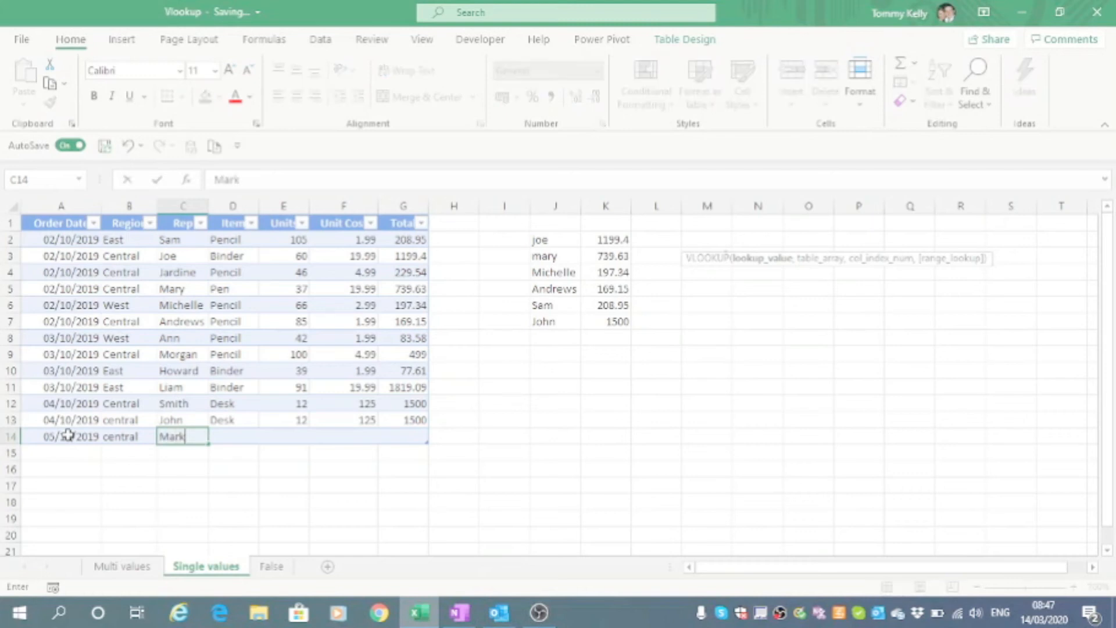
pyautogui.press('Tab')
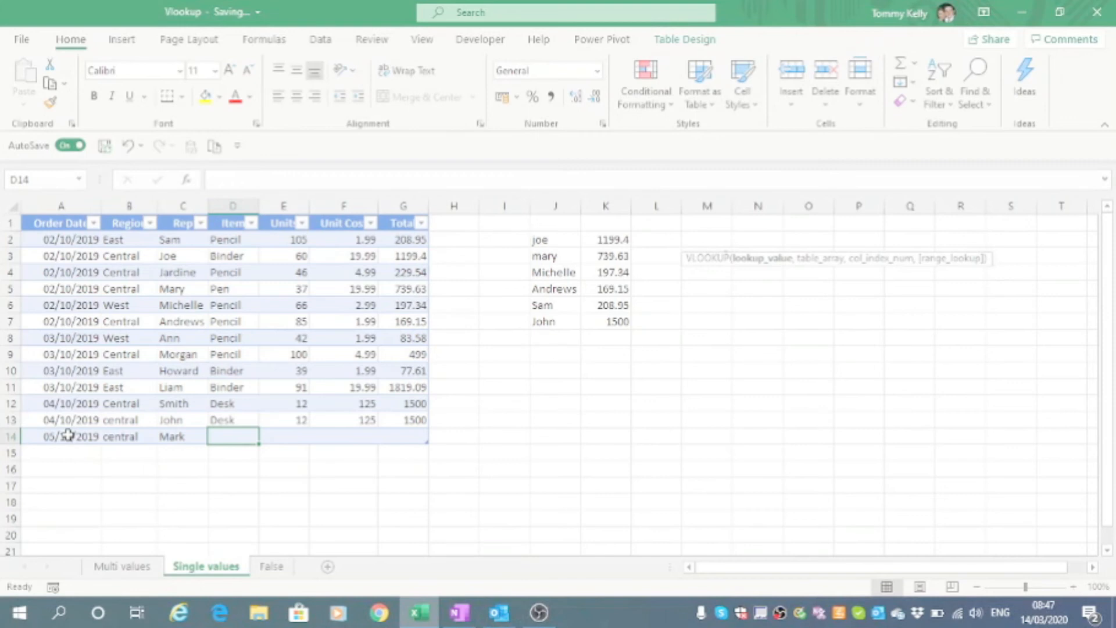
pyautogui.write('Desk')
pyautogui.press('Tab')
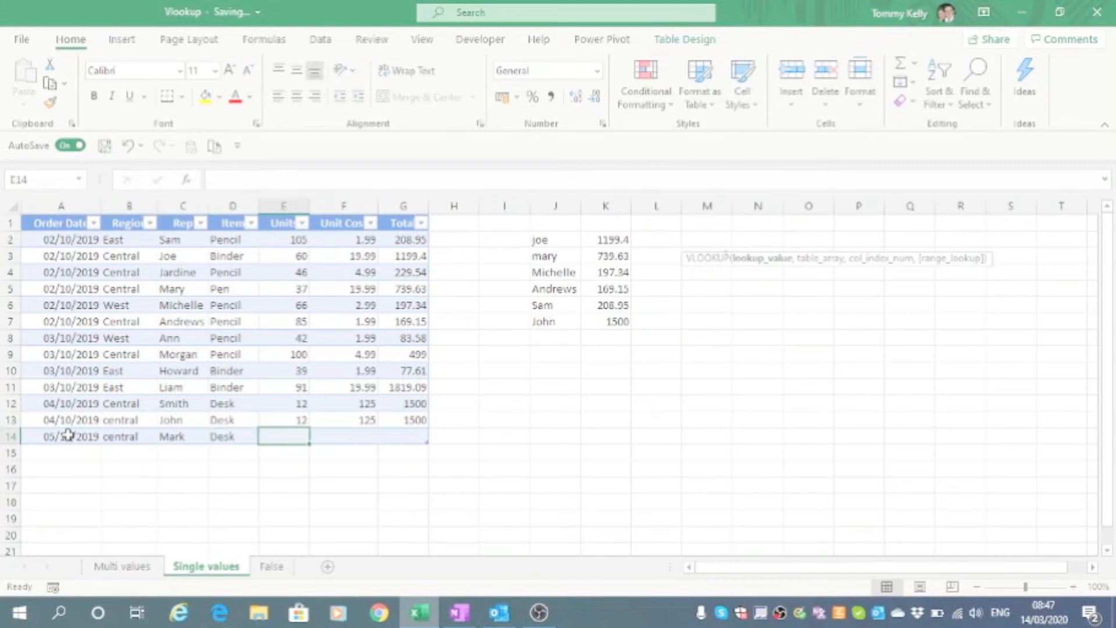
pyautogui.write('10')
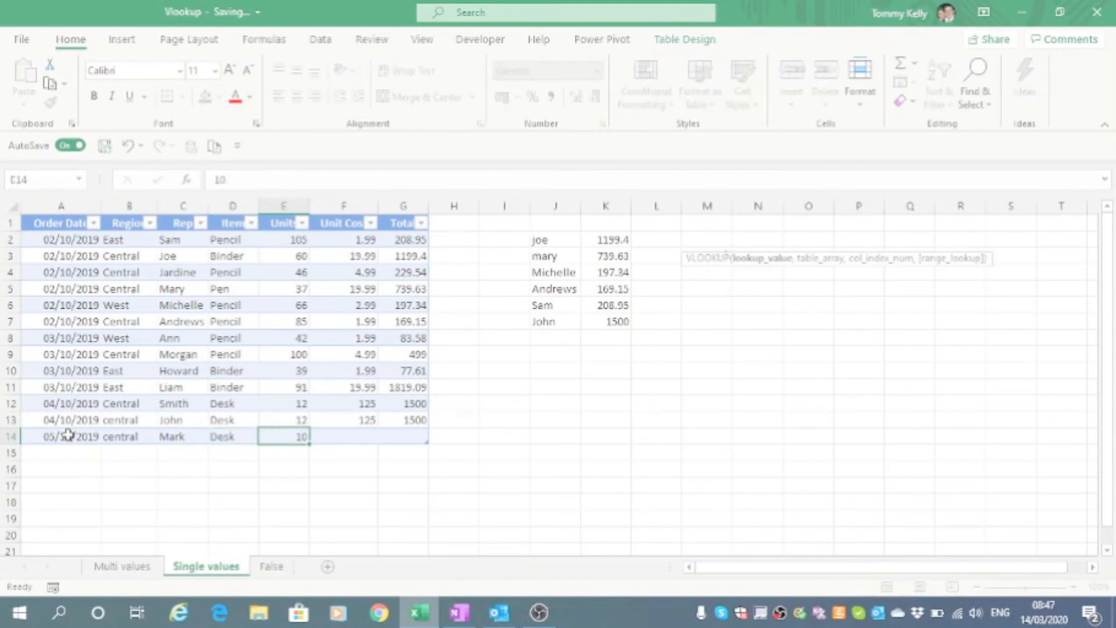
pyautogui.press('Tab')
pyautogui.write('125')
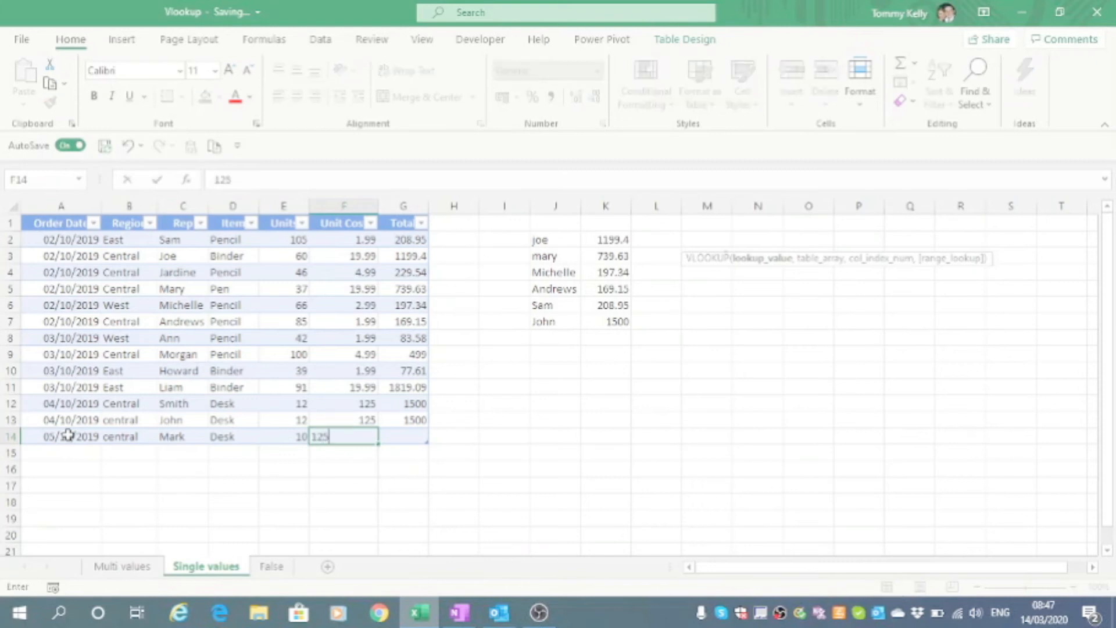
pyautogui.press('Tab')
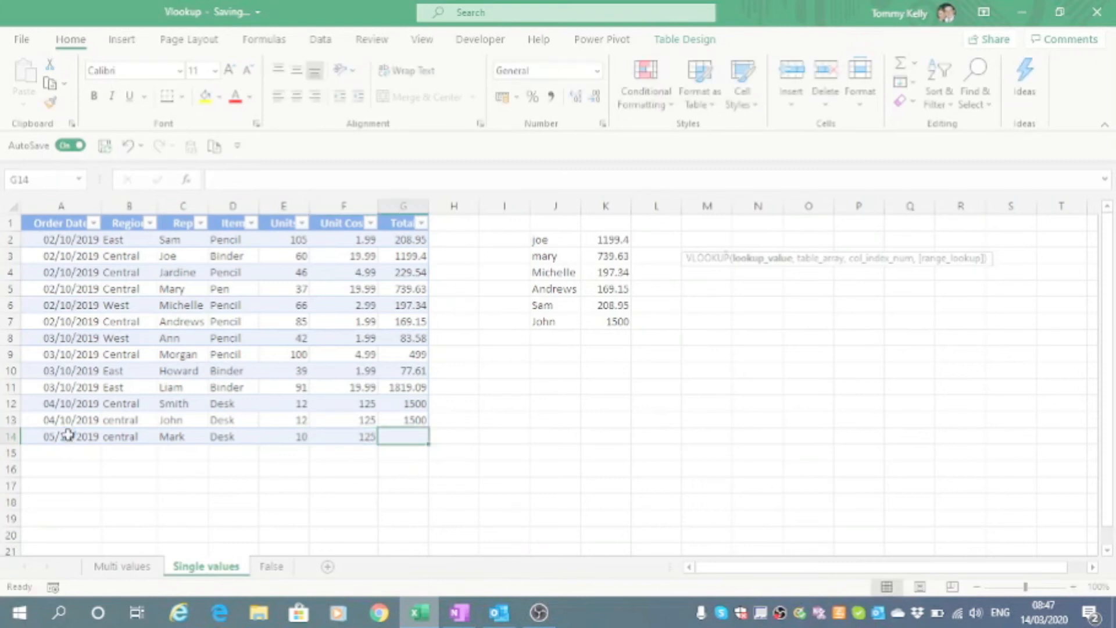
pyautogui.press('Return')
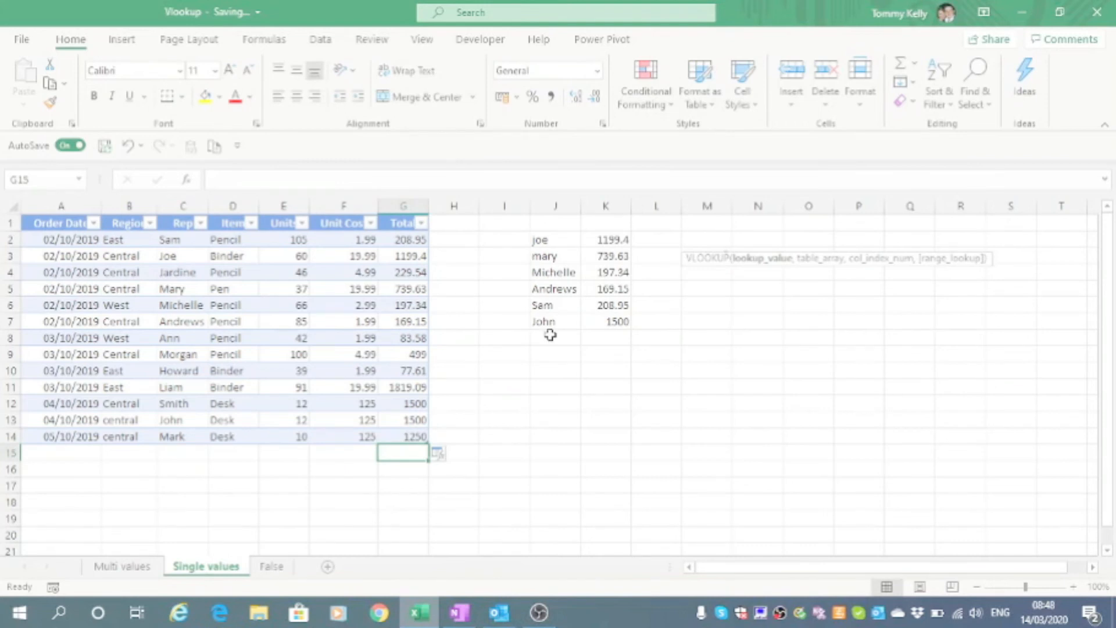
# Step: Add the new rep's name in J8 below the lookup list, and extend the VLOOKUP from K7 into K8
pyautogui.click(550, 336)
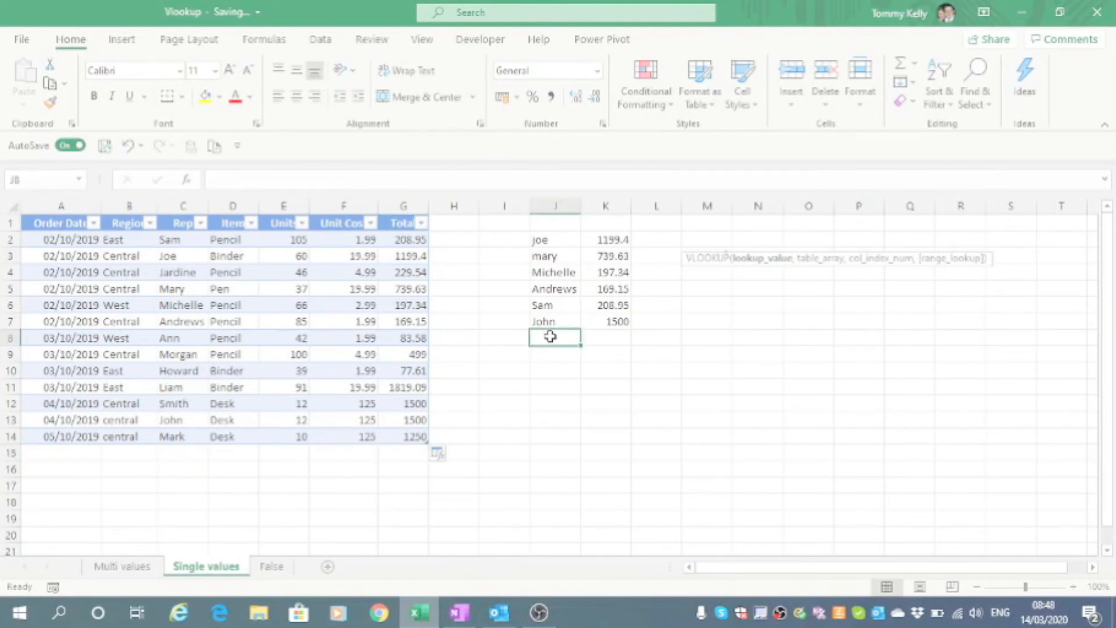
pyautogui.write('mary')
pyautogui.press('Tab')
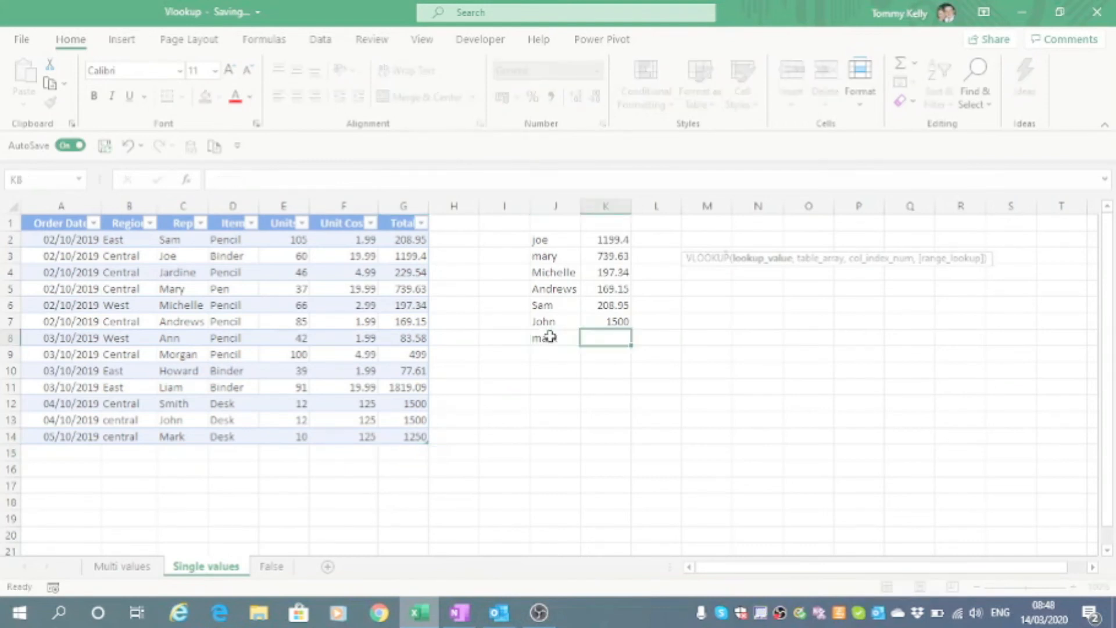
pyautogui.click(621, 322)
pyautogui.moveTo(630, 328); pyautogui.dragTo(632, 337)
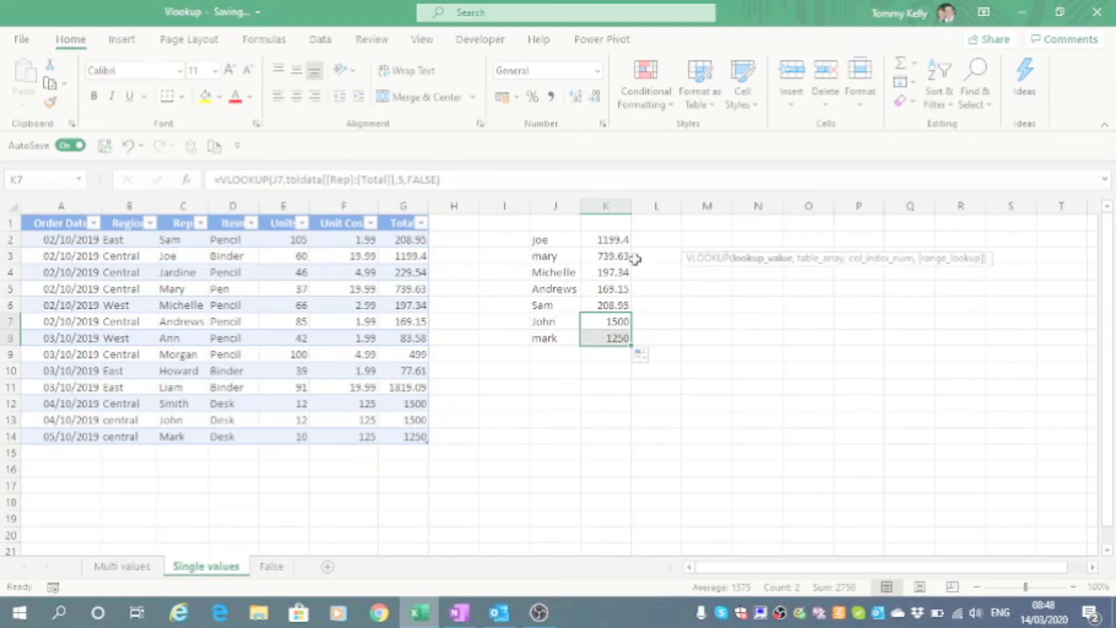
pyautogui.click(618, 239)
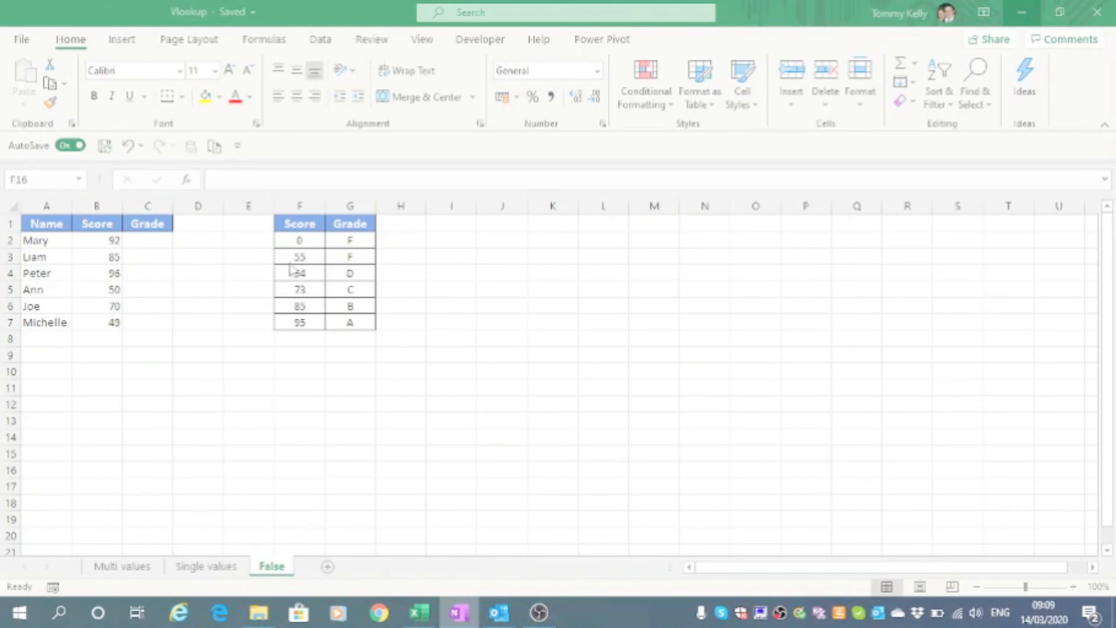
# Step: Start a VLOOKUP in C2 with B2 as the lookup value and the absolute range $F$1:$G$7 as the table array
pyautogui.click(142, 243)
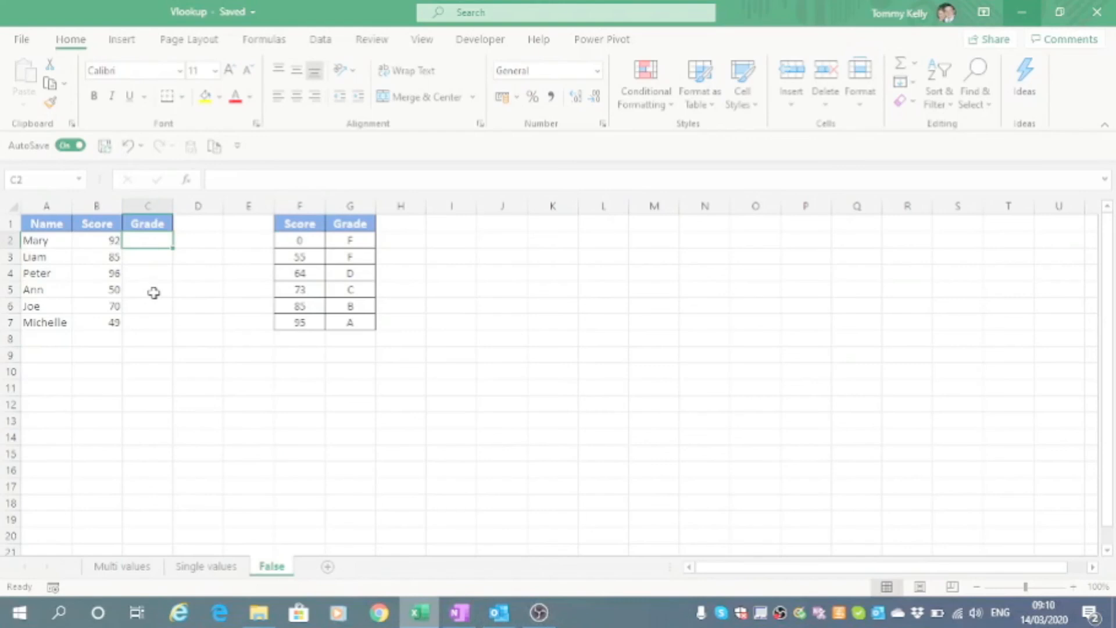
pyautogui.write('=vlo')
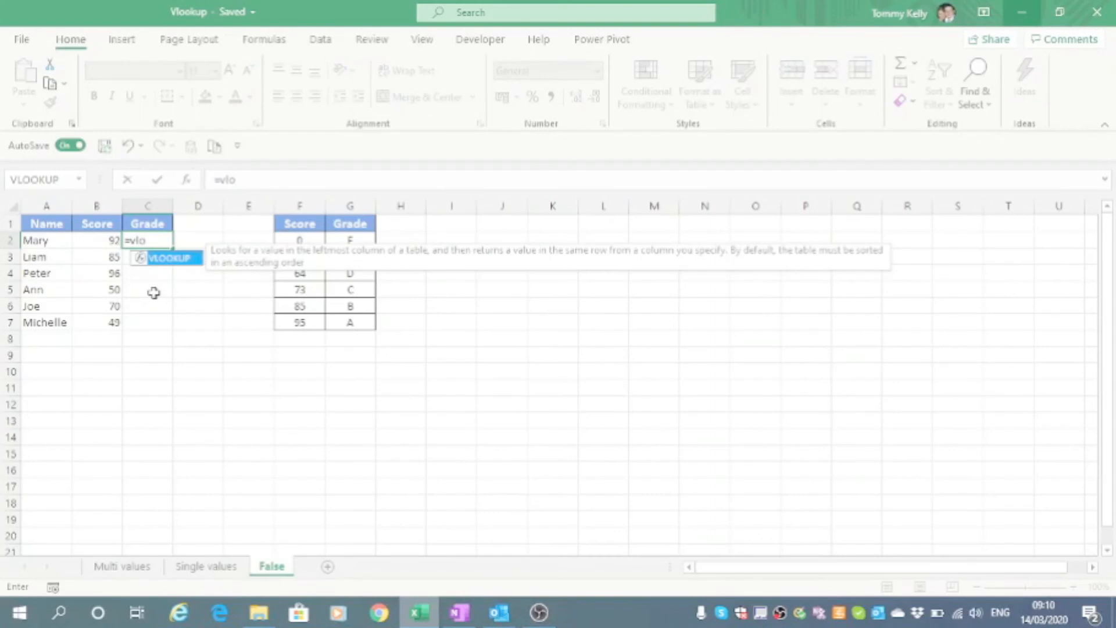
pyautogui.press('Tab')
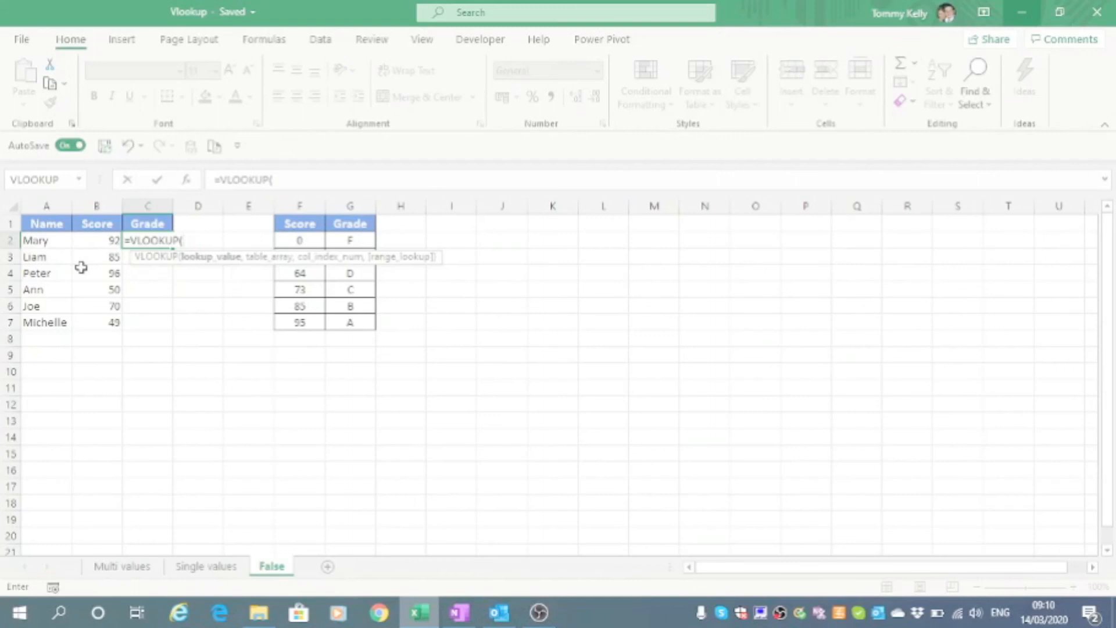
pyautogui.click(97, 241)
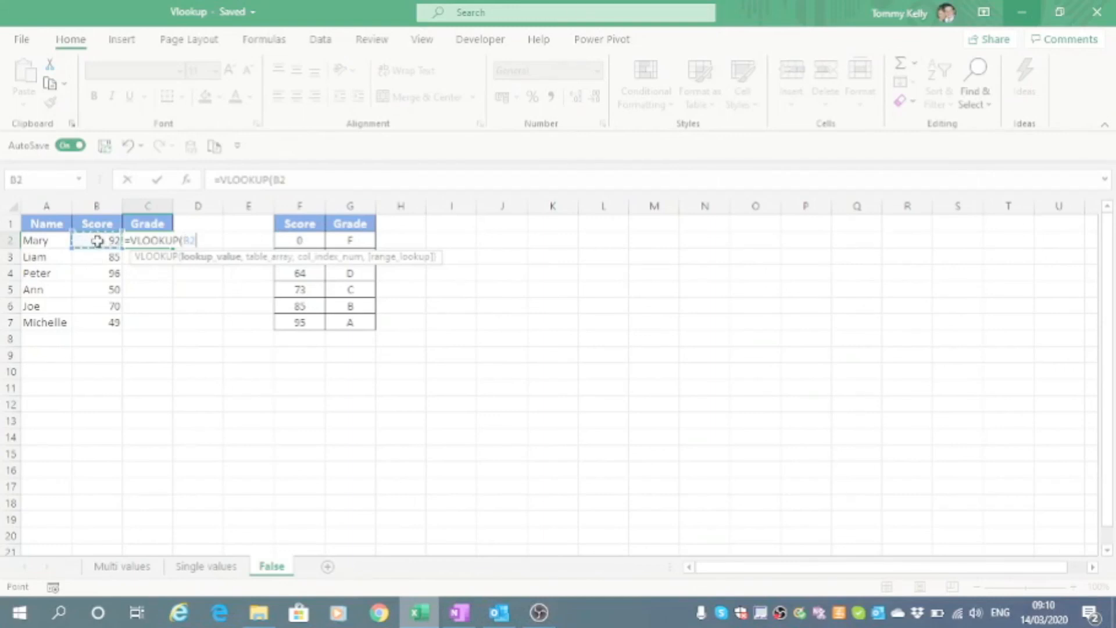
pyautogui.write(',')
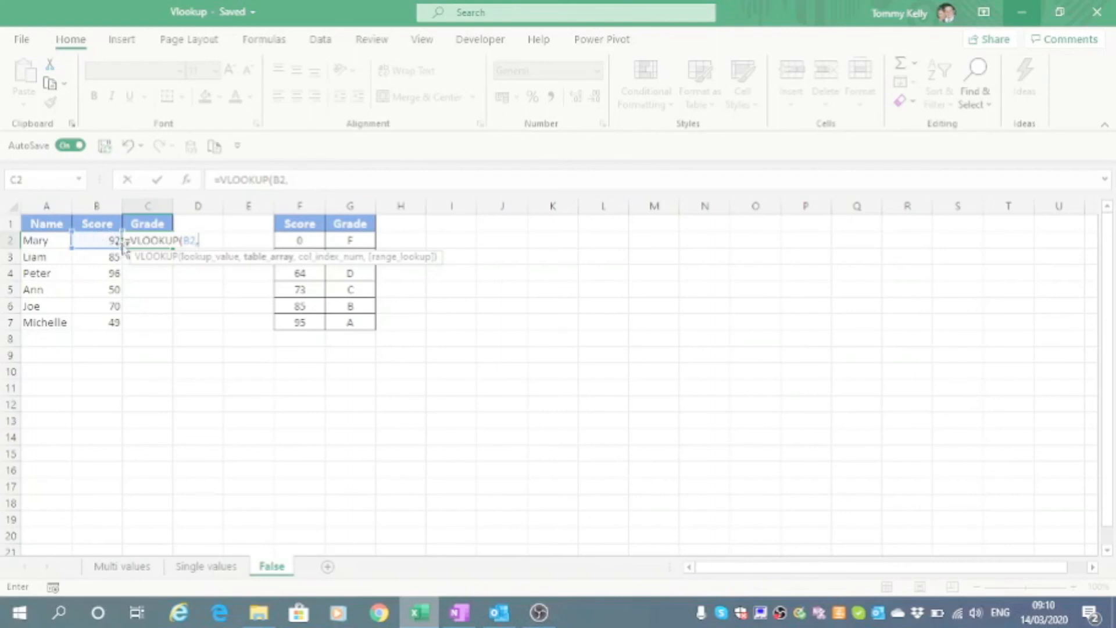
pyautogui.moveTo(302, 224); pyautogui.dragTo(344, 244)
pyautogui.moveTo(344, 303); pyautogui.dragTo(345, 325)
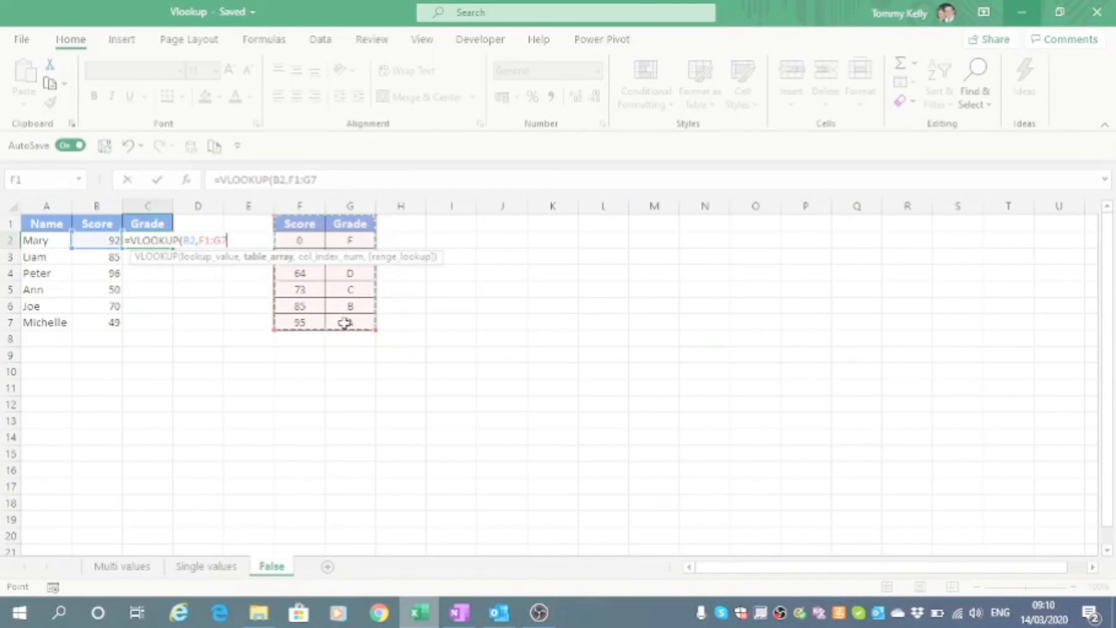
pyautogui.press('F4')
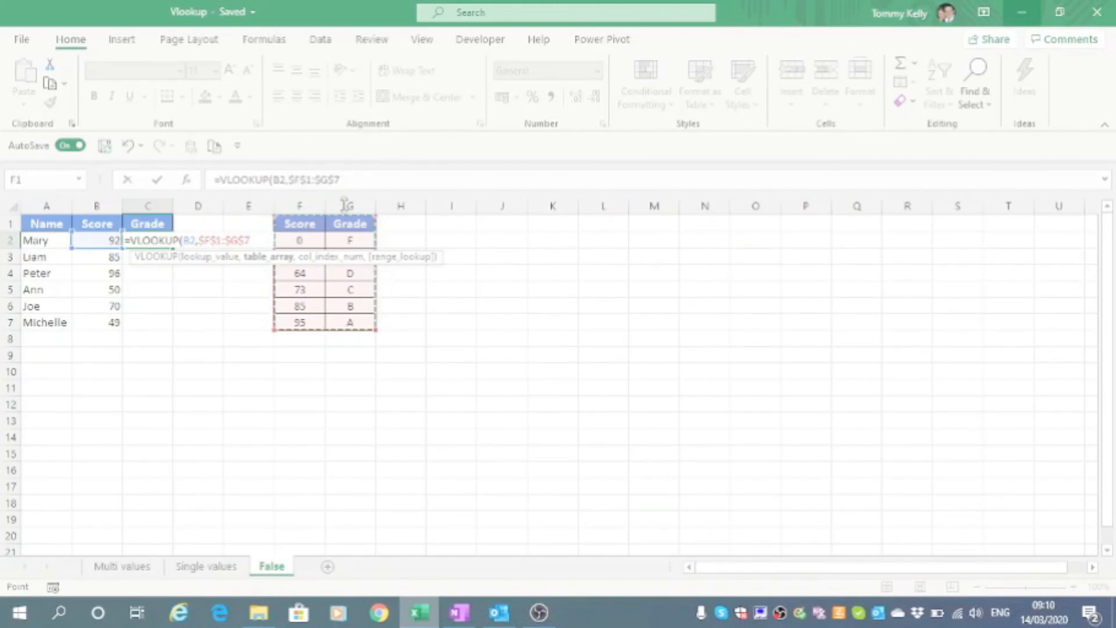
# Step: Finish the C2 VLOOKUP with column index 2 and TRUE for an approximate match, and copy it down through C7
pyautogui.write(',')
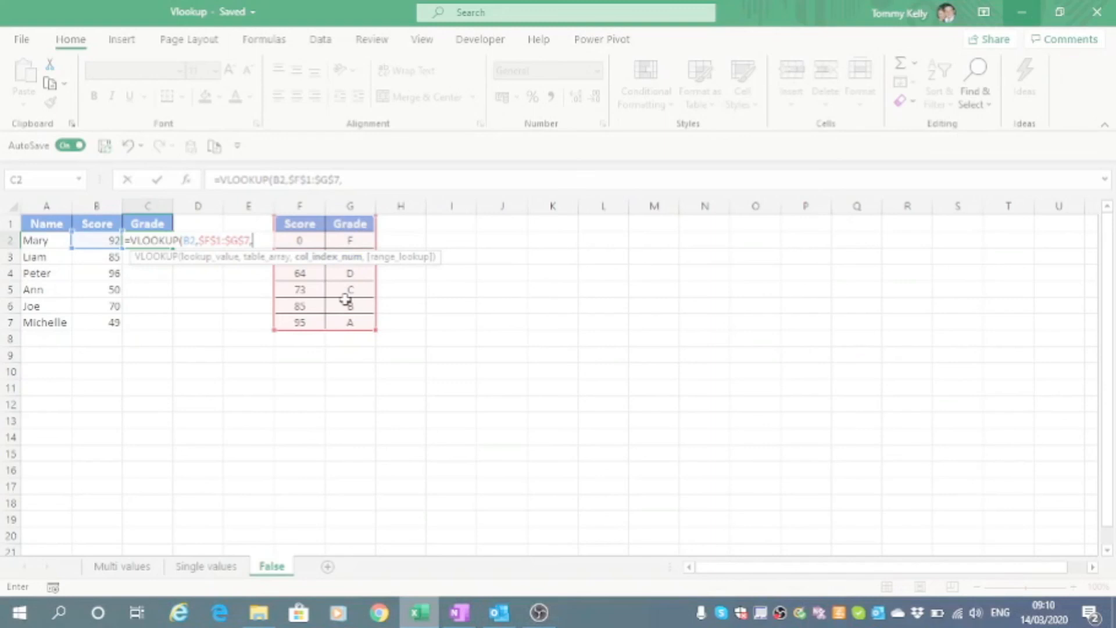
pyautogui.write('2,')
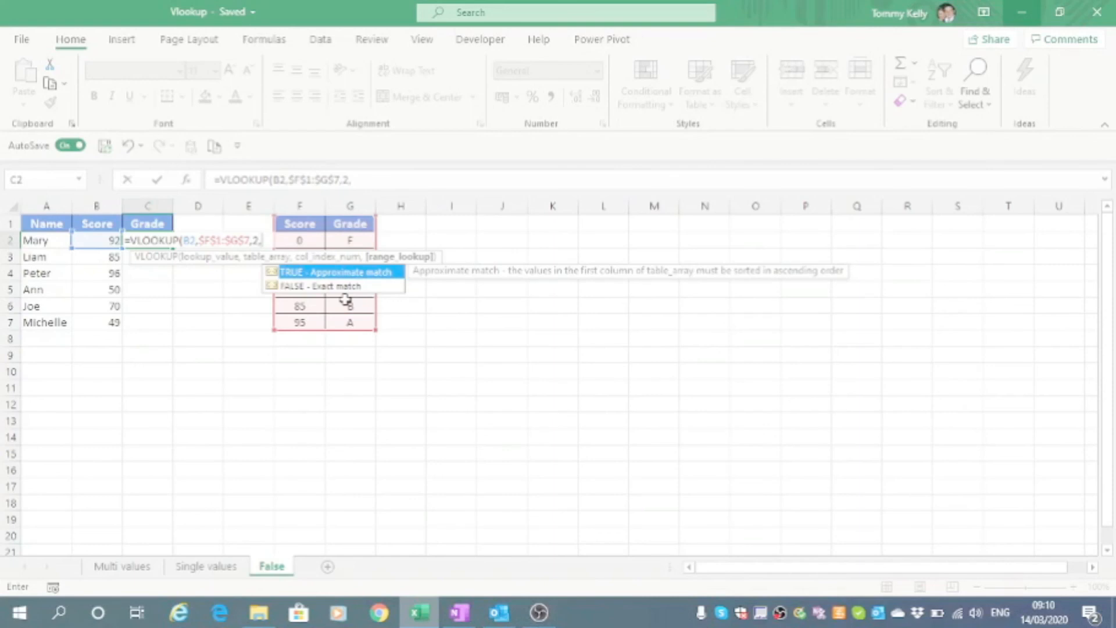
pyautogui.write('true)')
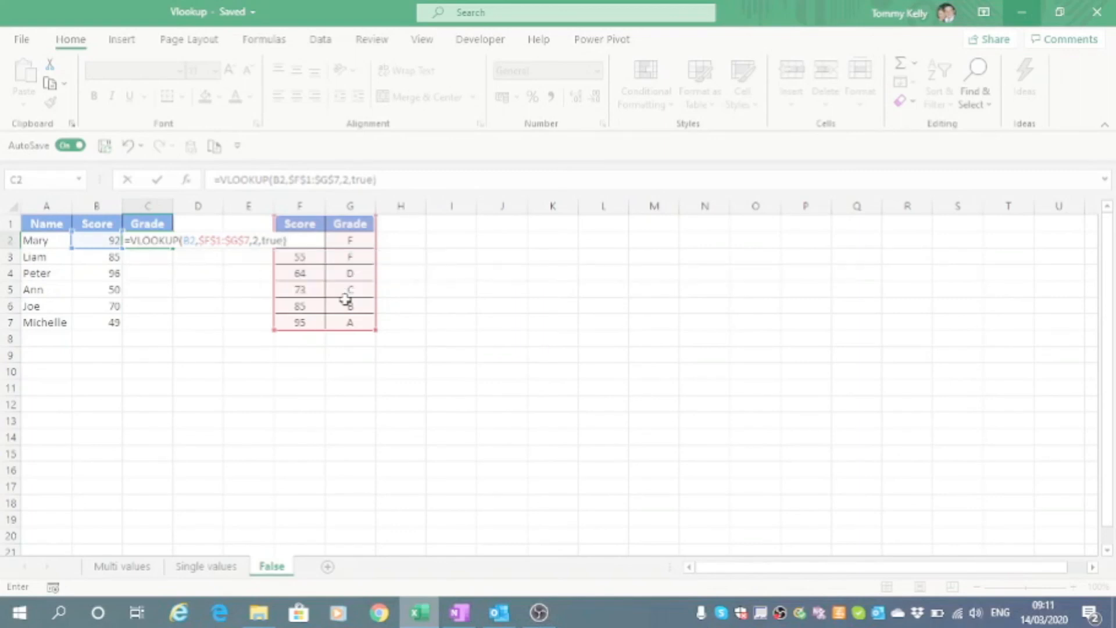
pyautogui.hotkey('ctrl', 'Return')
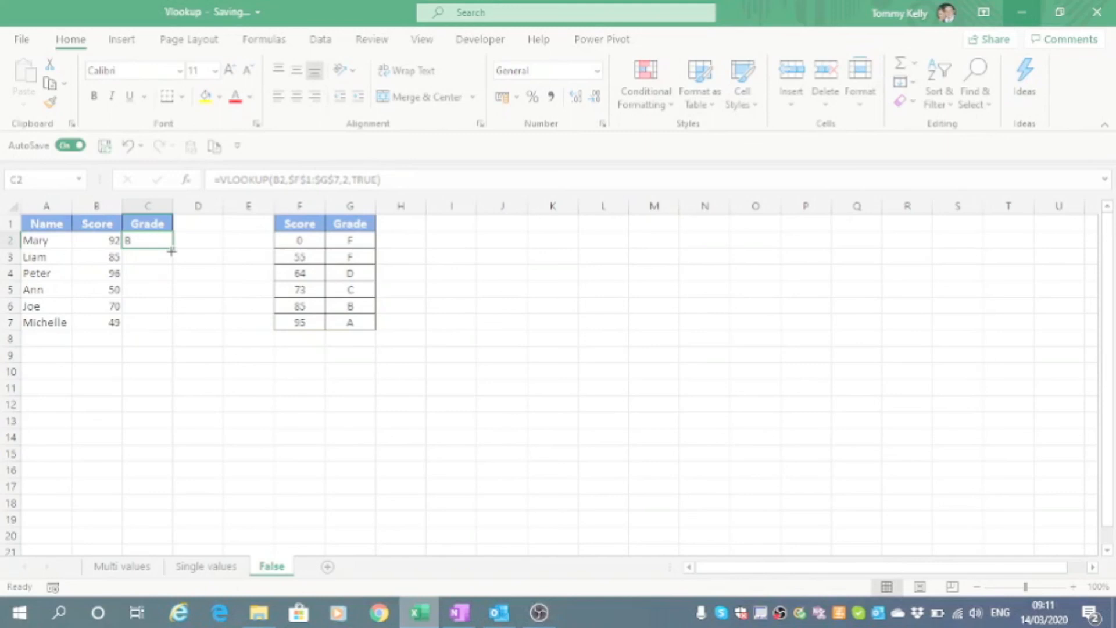
pyautogui.doubleClick(171, 251)
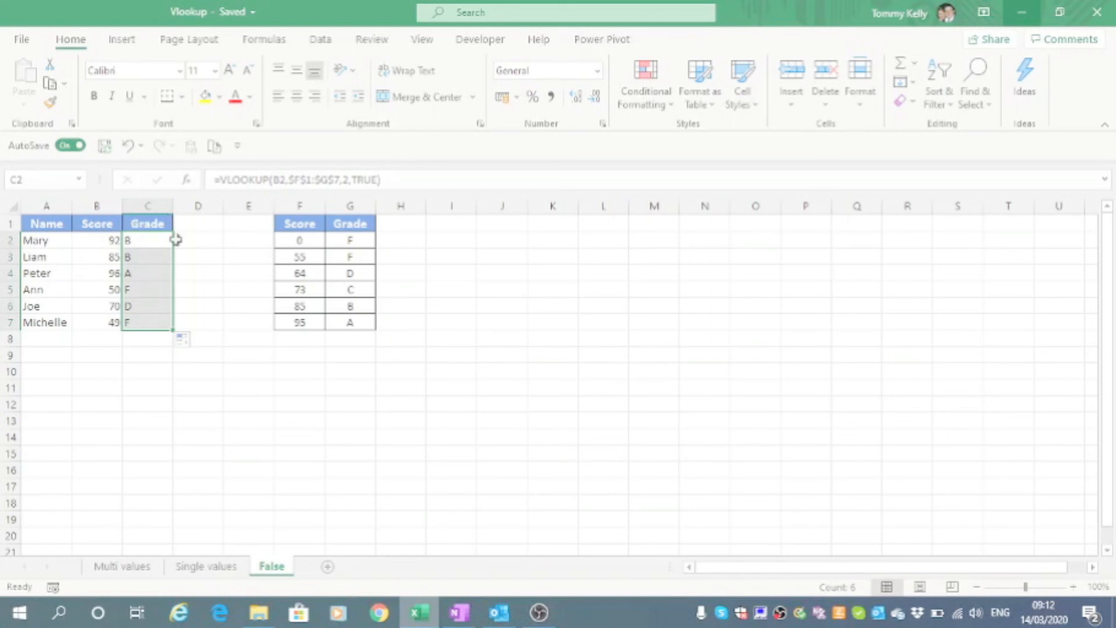
# Step: Select column F to examine the sort order of the scores in the grade lookup table
pyautogui.click(411, 294)
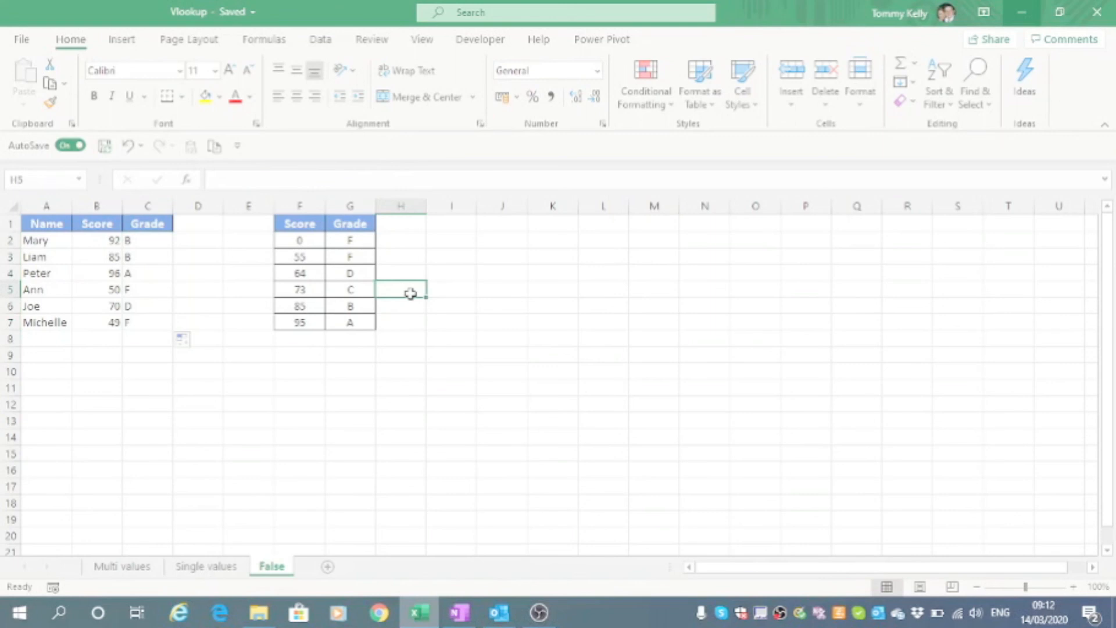
pyautogui.click(296, 205)
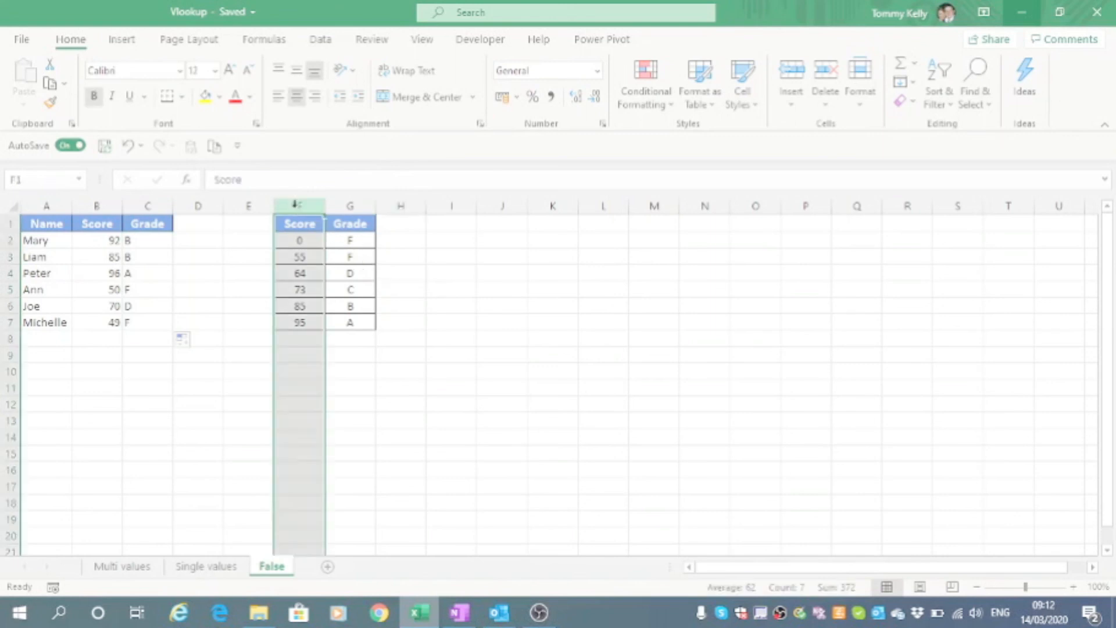